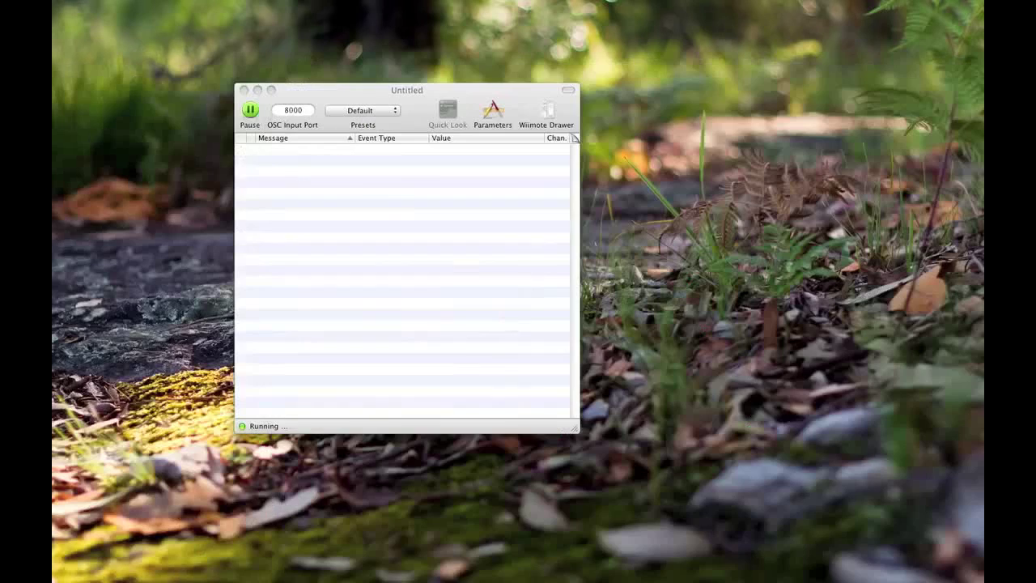
- Move the document window up and left and reveal the Wiimote drawer beside it
left_click_drag(427, 91, 370, 68)
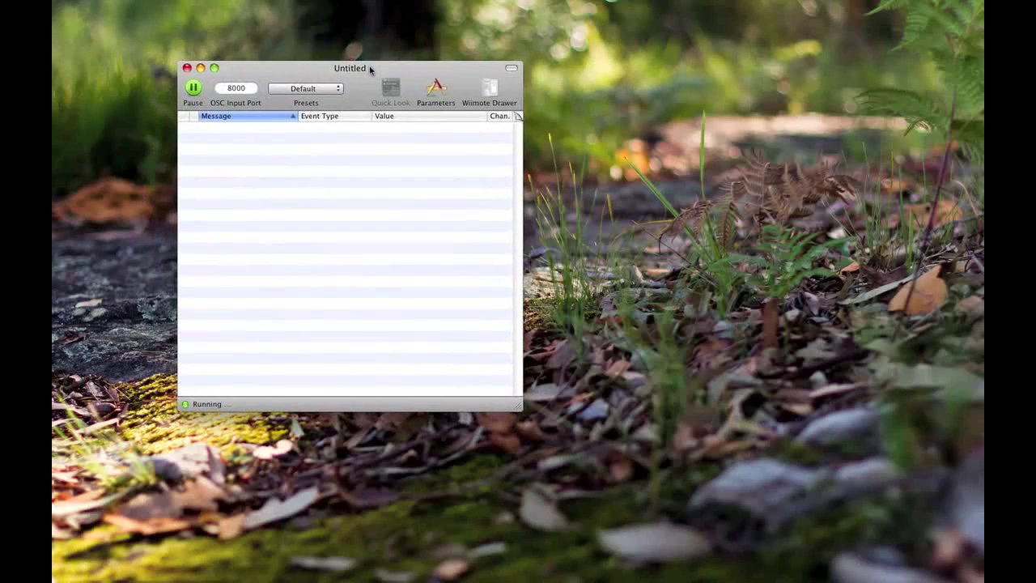
left_click(487, 108)
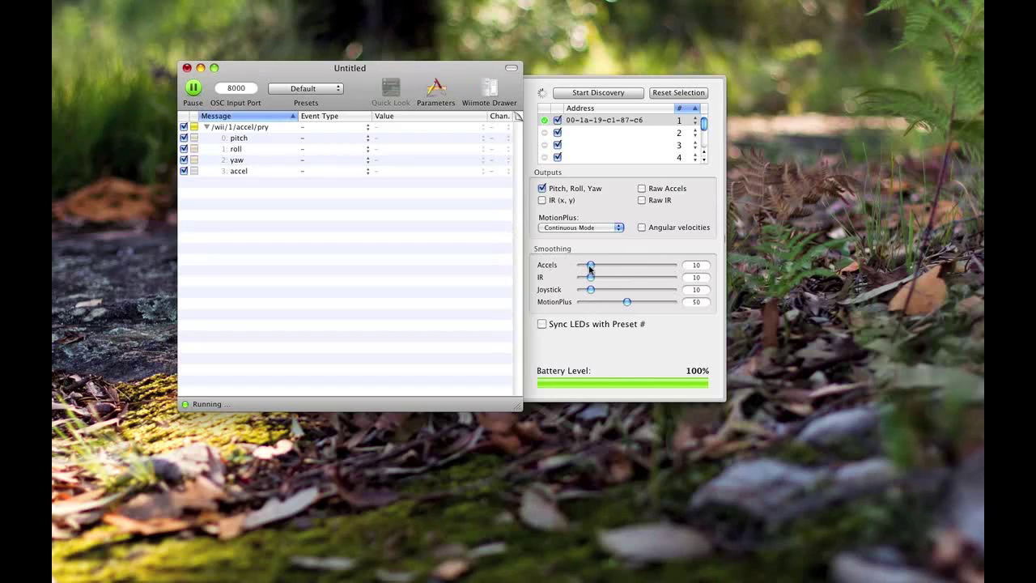
- Set the Accels smoothing slider to 50, shift the window, and select the pitch message
left_click_drag(589, 267, 626, 268)
left_click_drag(247, 70, 264, 64)
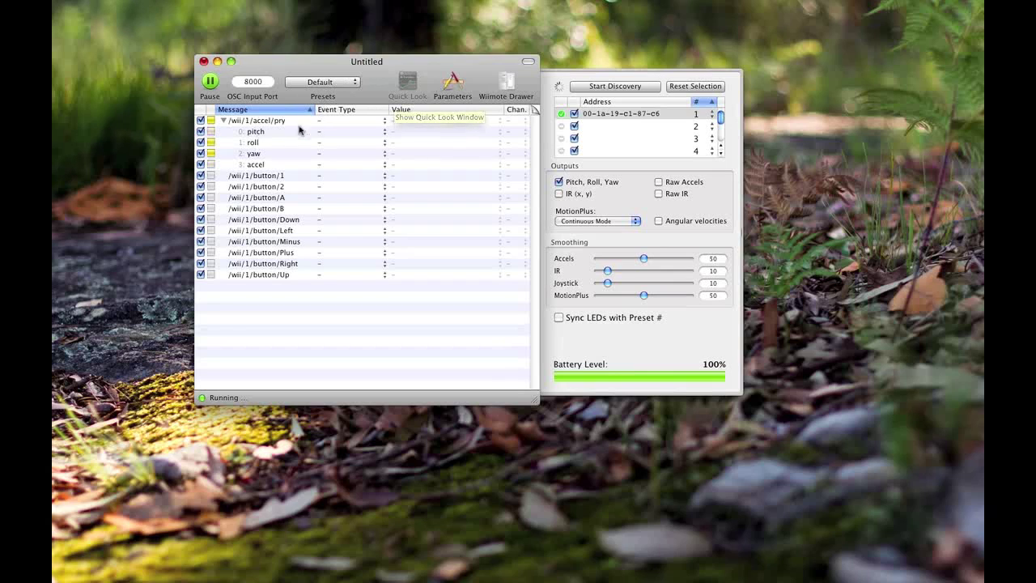
left_click(276, 132)
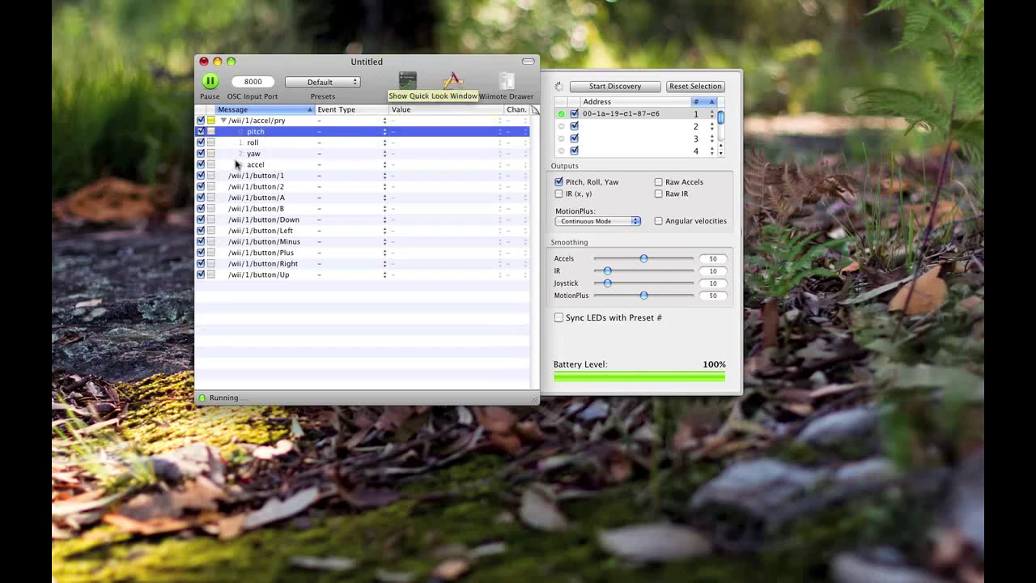
- Open a Quick Look live graph of /wii/1/accel/pry pitch, placed over the message list
mouse_move(243, 143)
left_mouse_down()
mouse_move(258, 205)
mouse_move(261, 133)
left_mouse_up()
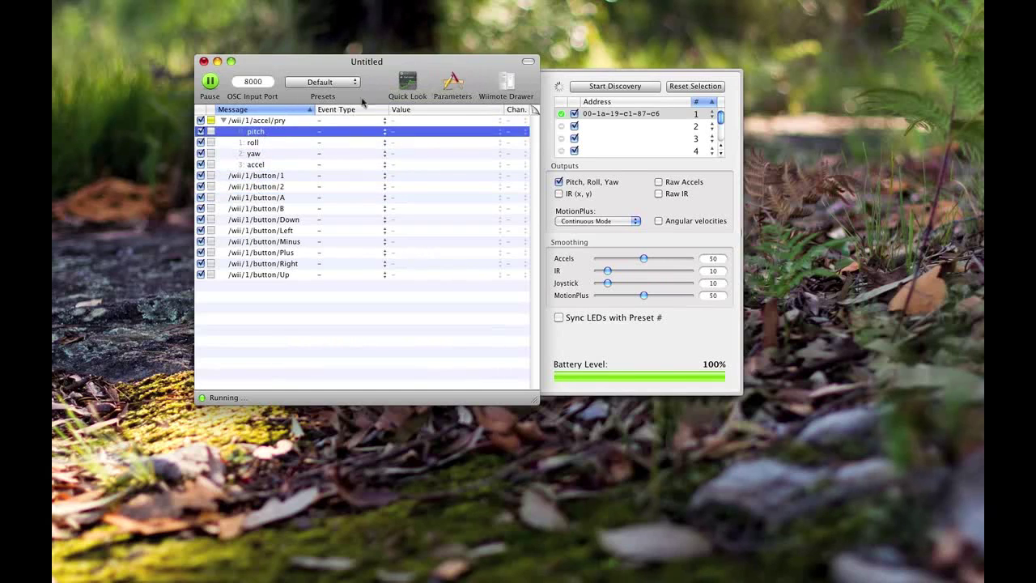
left_click(413, 95)
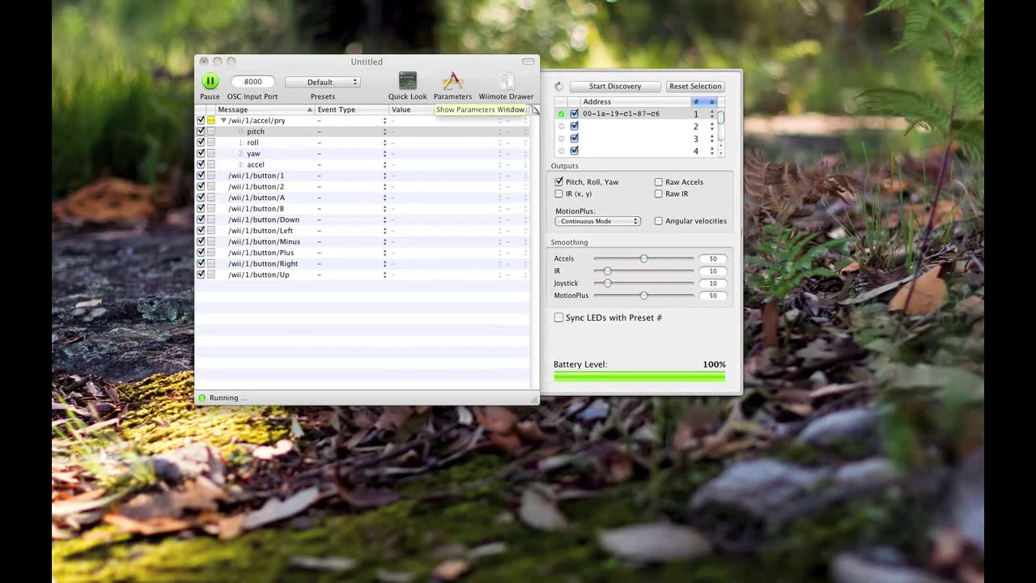
left_click(409, 80)
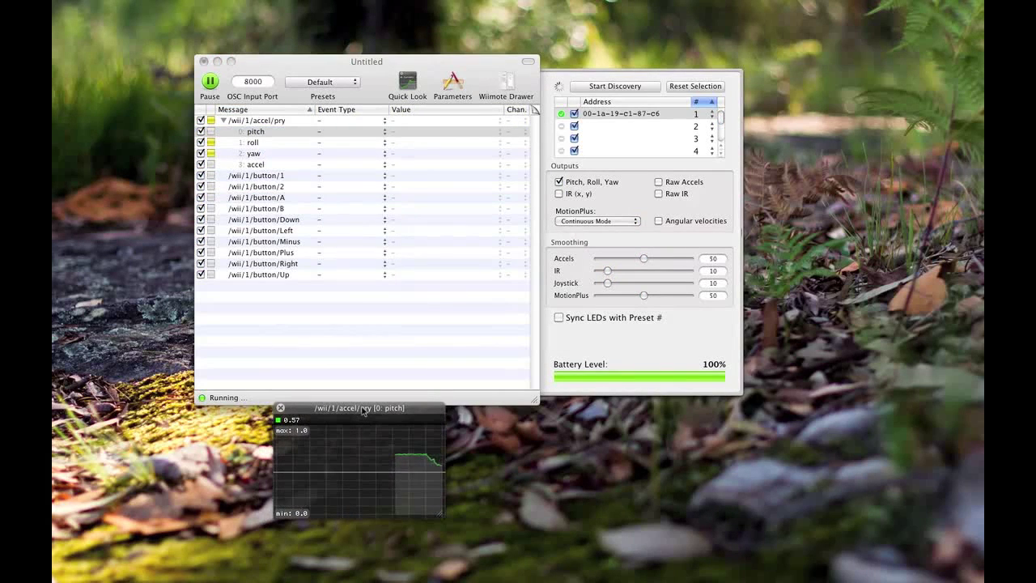
left_click_drag(413, 79, 378, 58)
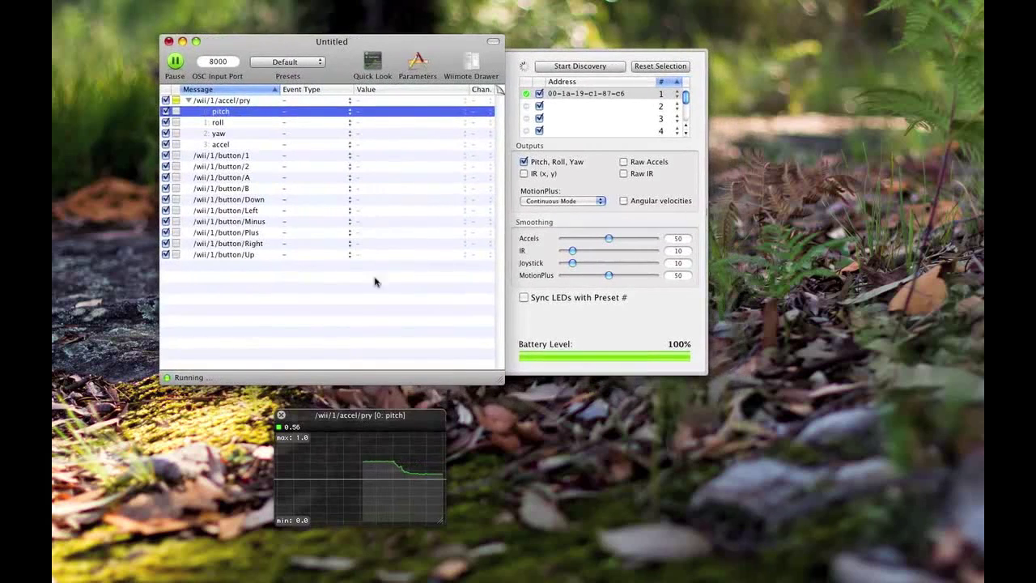
left_click_drag(376, 418, 396, 275)
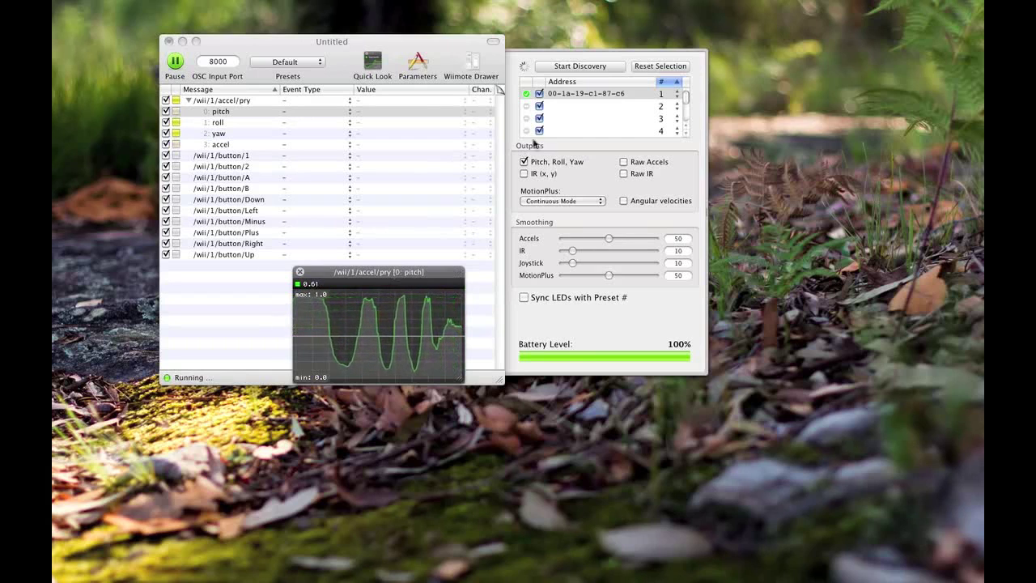
left_click(610, 243)
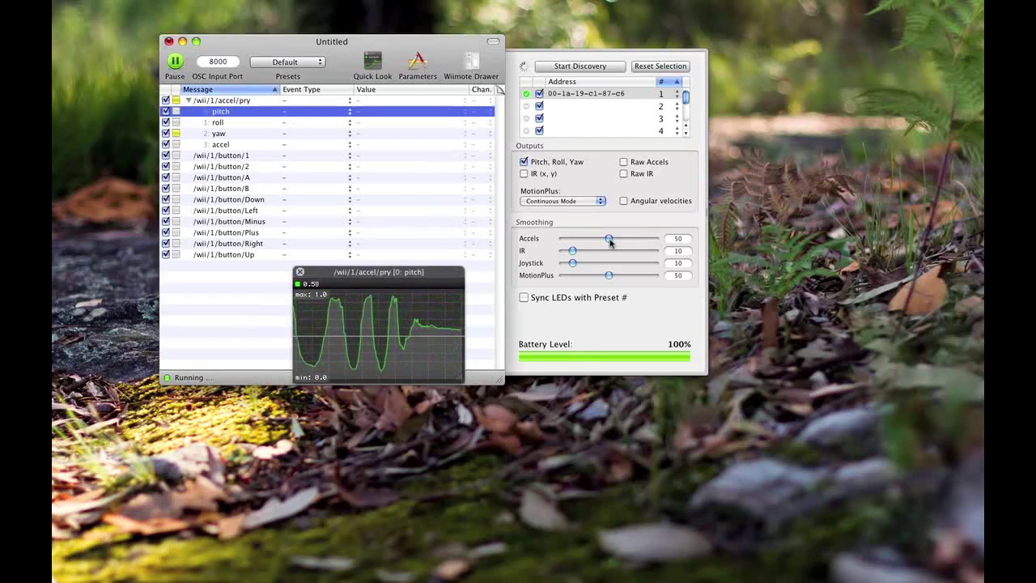
left_click_drag(610, 241, 513, 242)
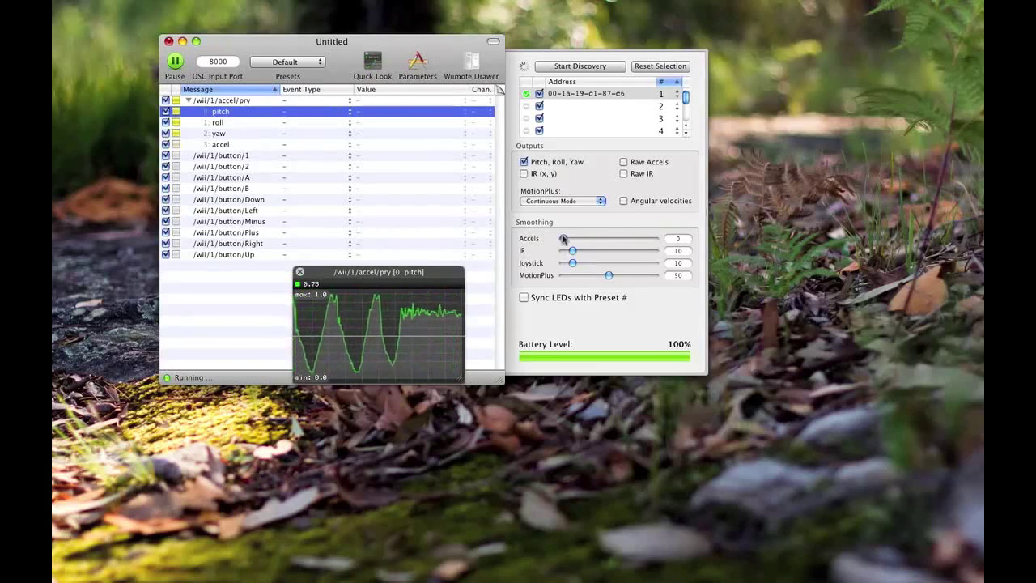
left_click_drag(564, 239, 614, 243)
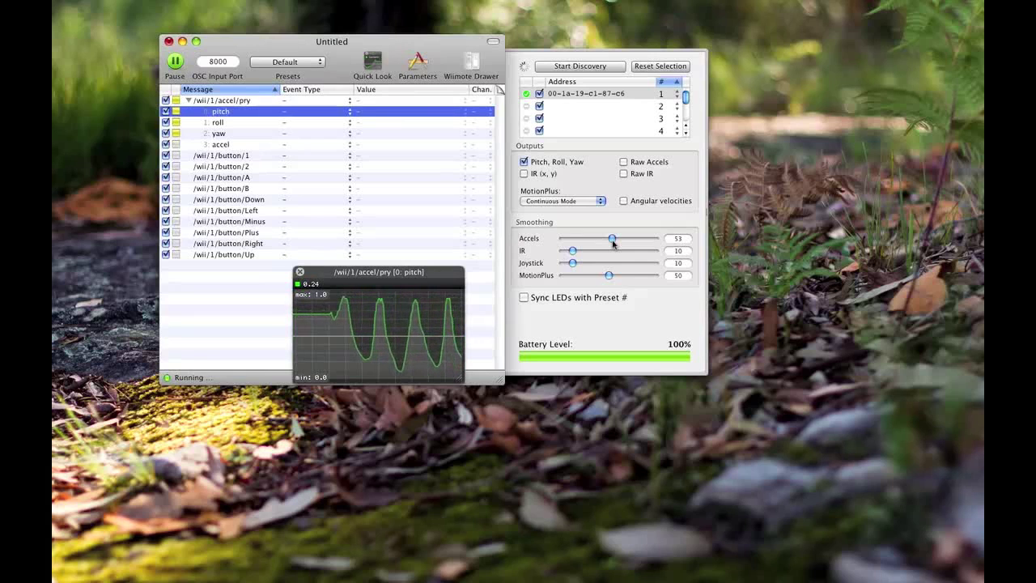
left_click_drag(612, 243, 658, 240)
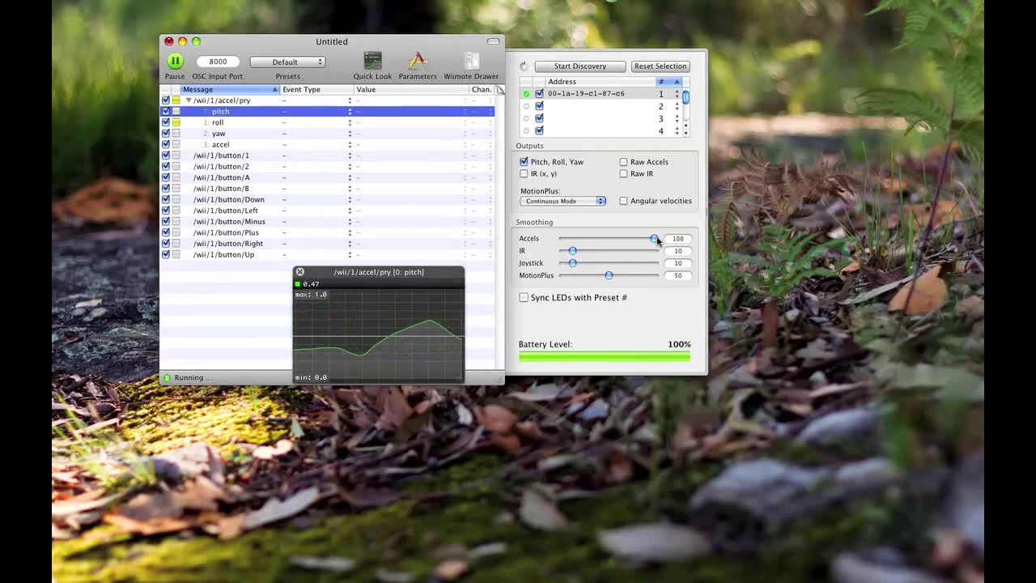
left_click_drag(654, 239, 630, 241)
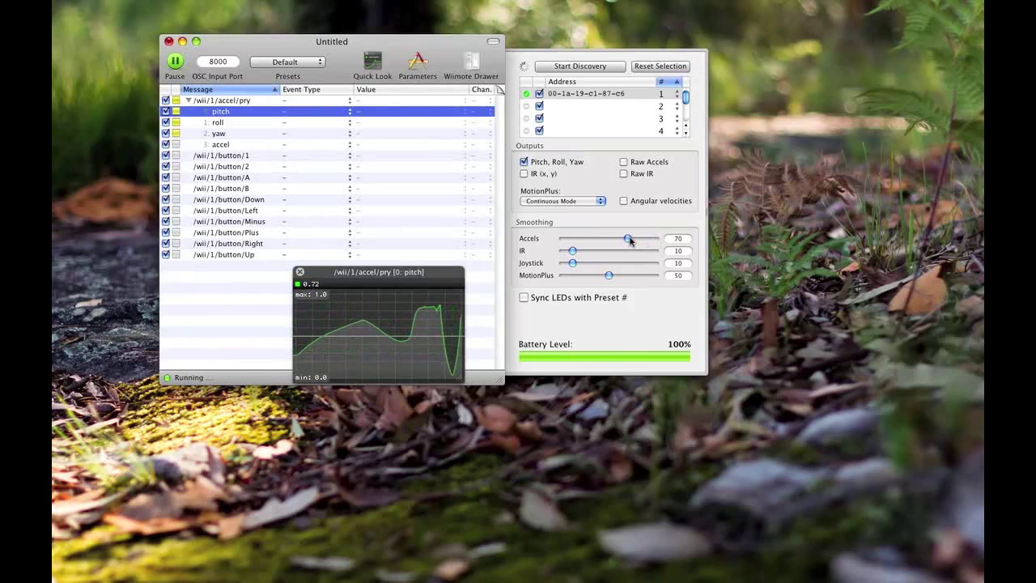
left_click_drag(630, 240, 611, 243)
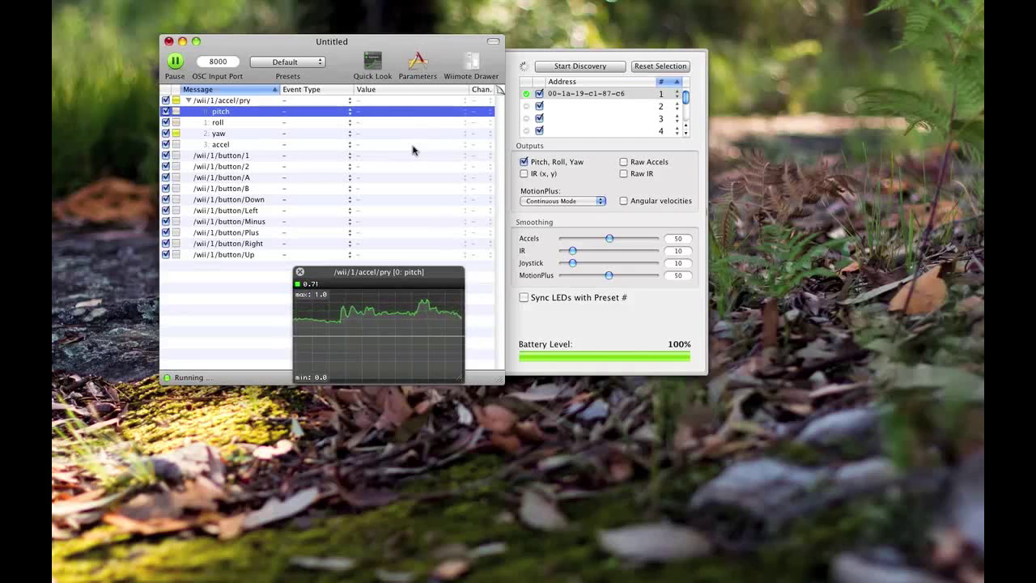
key("super+Tab")
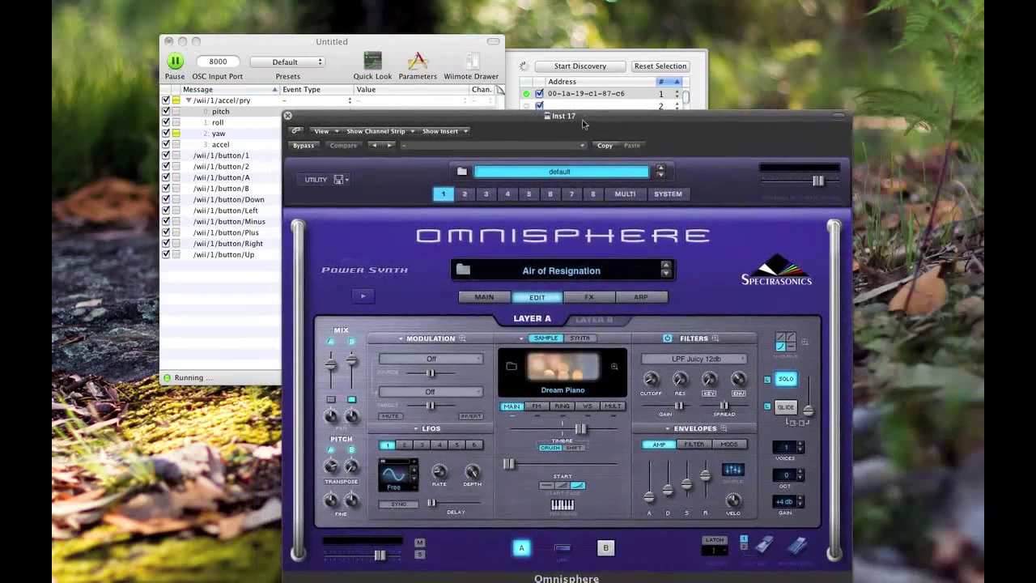
- Switch Omnisphere to part 4's 13. Power Trance Octolead patch, audition it, then return to OSCulator
left_click(507, 195)
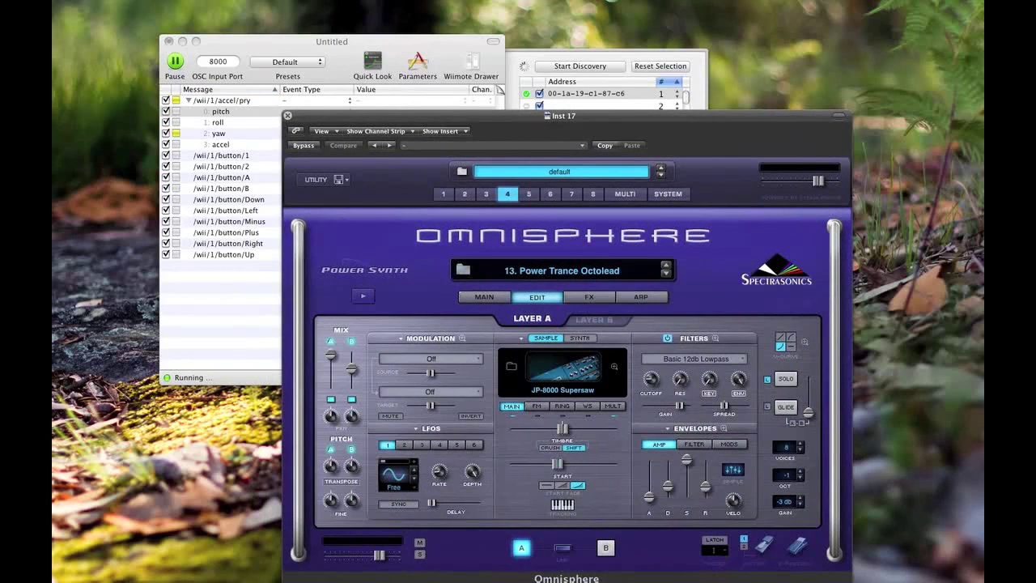
left_click(364, 296)
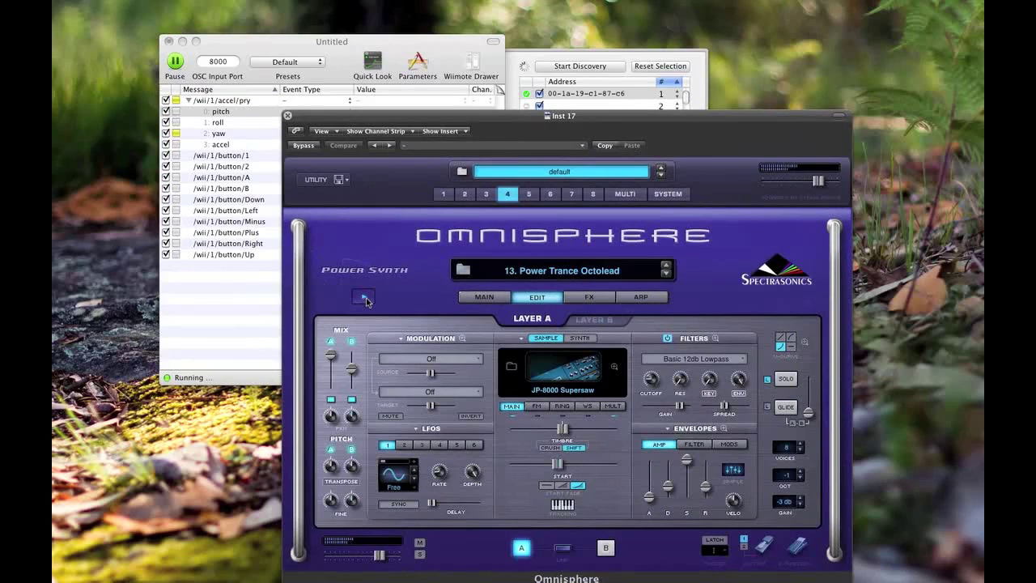
left_click(364, 297)
left_click(365, 298)
left_click(365, 298)
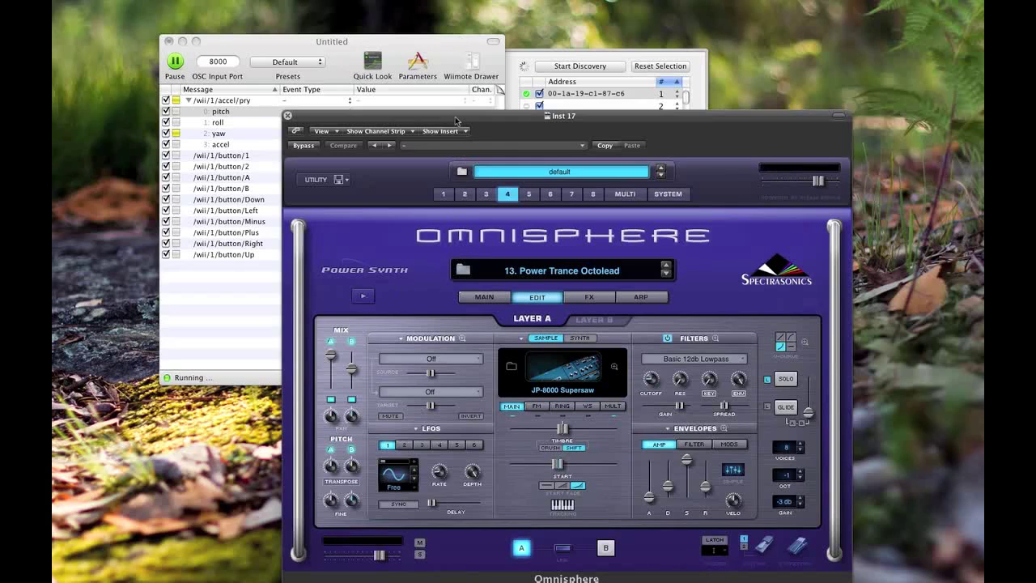
left_click(356, 43)
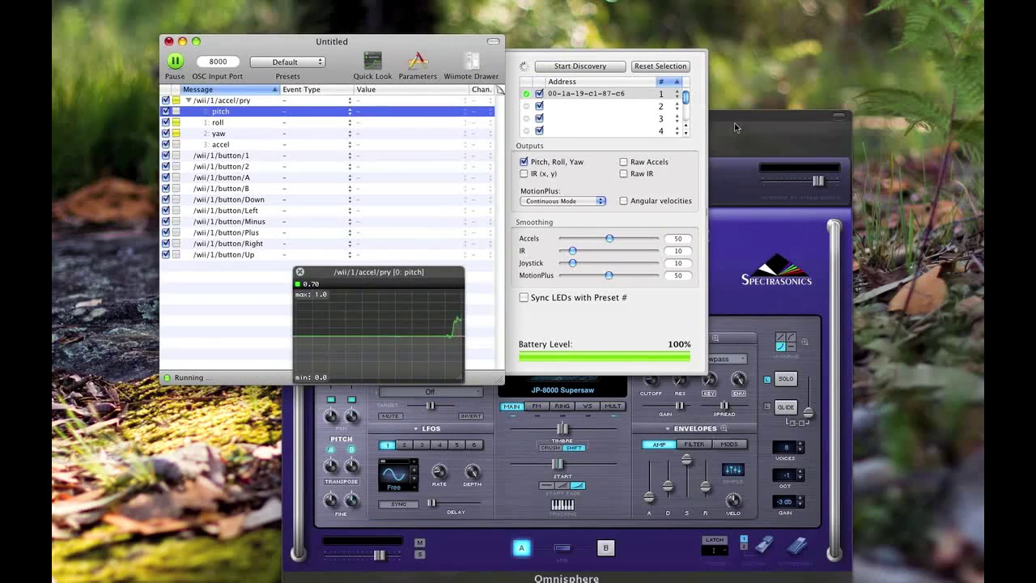
left_click_drag(266, 51, 218, 23)
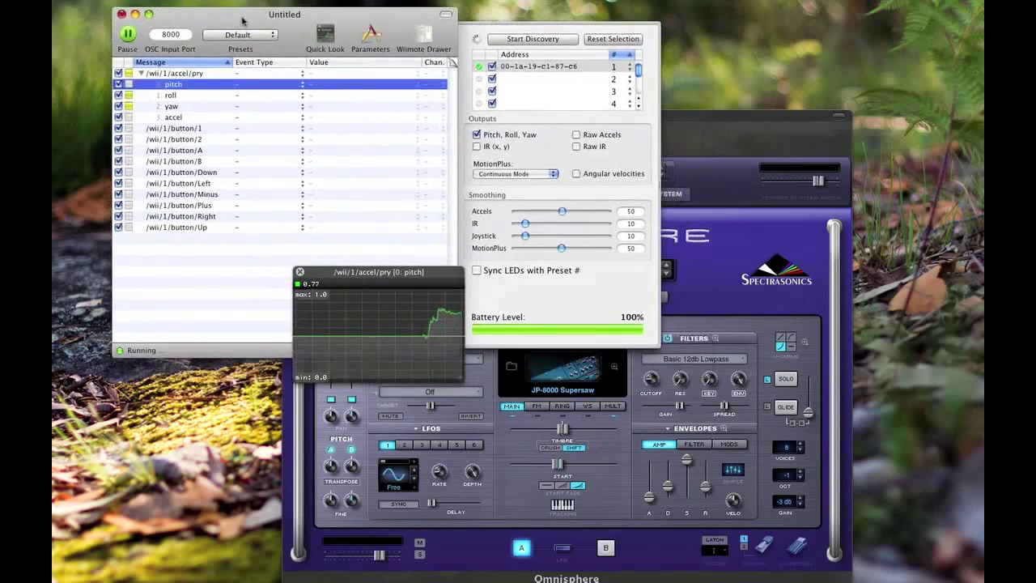
- Map the pitch message to MIDI CC 1 and move Omnisphere's window up and right
left_click(300, 85)
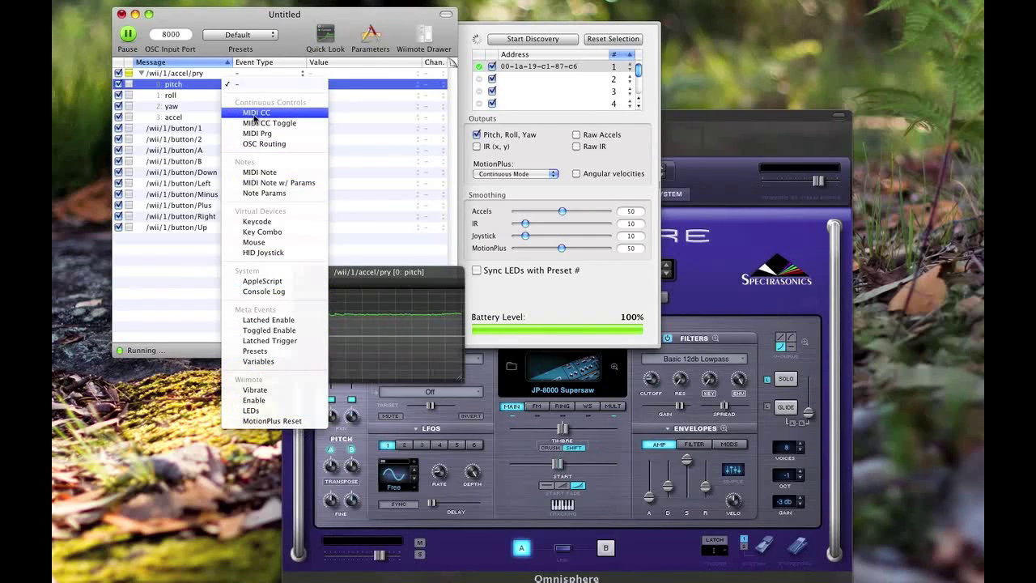
left_click(254, 115)
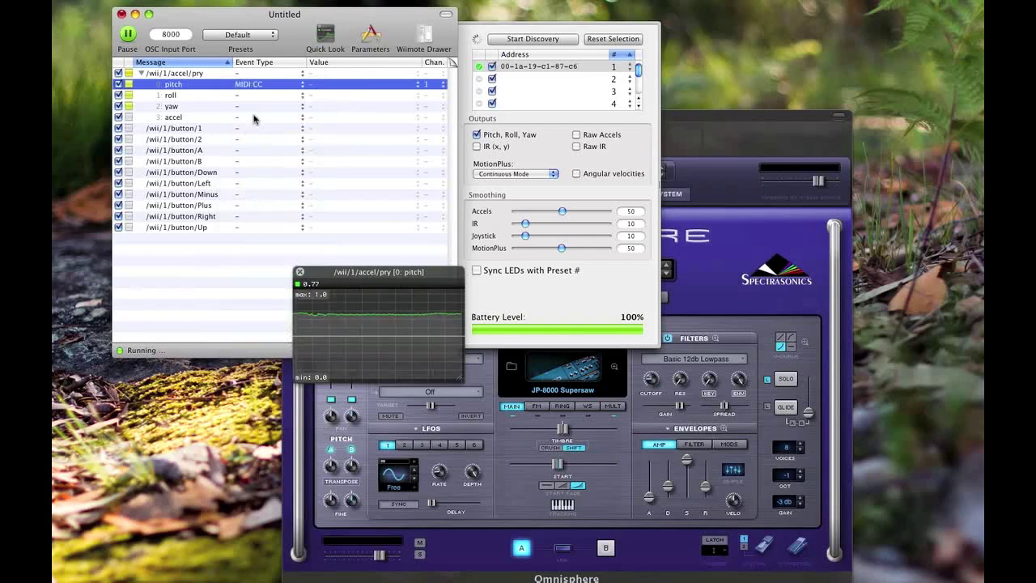
left_click(332, 84)
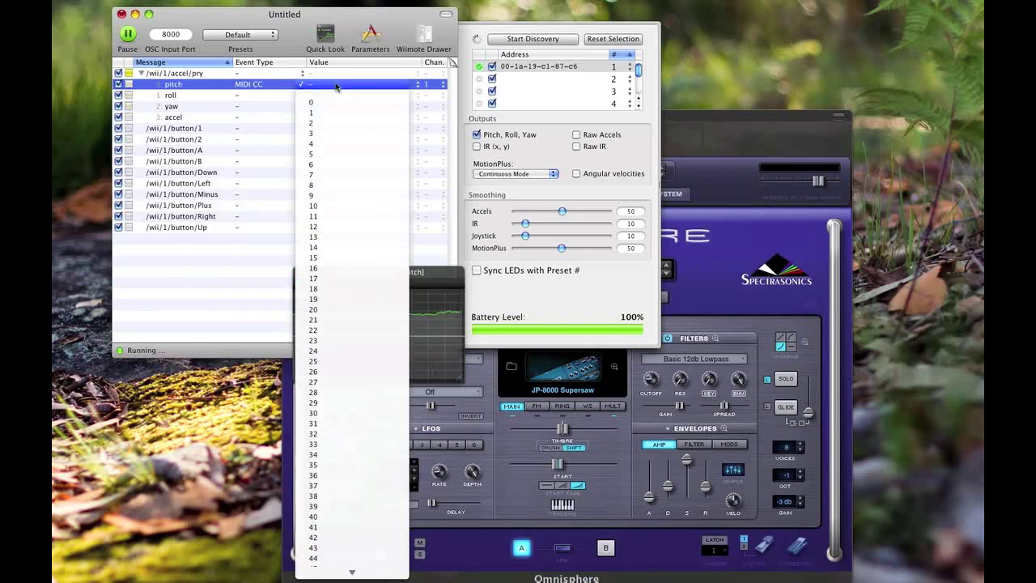
scroll(359, 232, "down", 10)
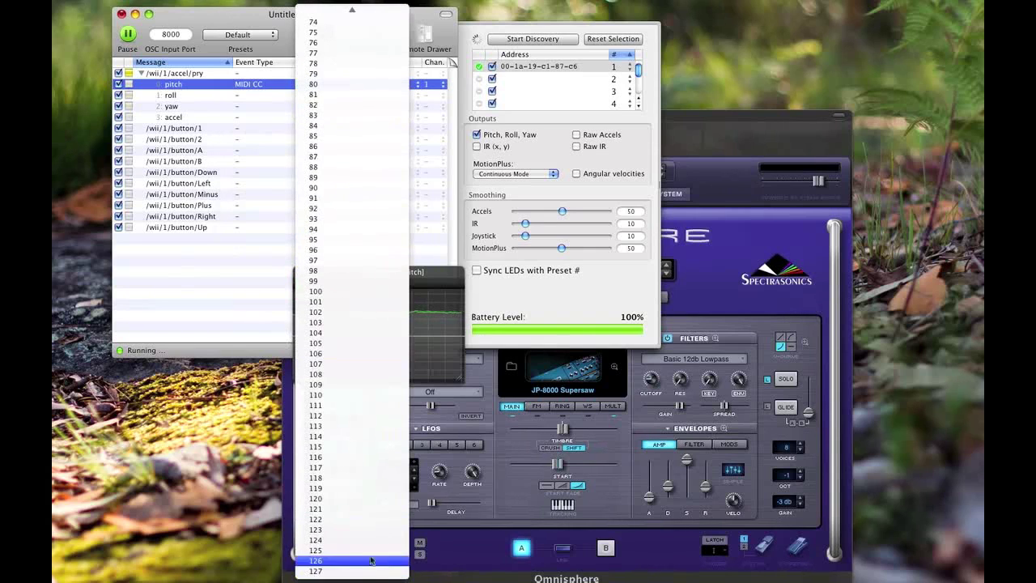
scroll(388, 405, "up", 10)
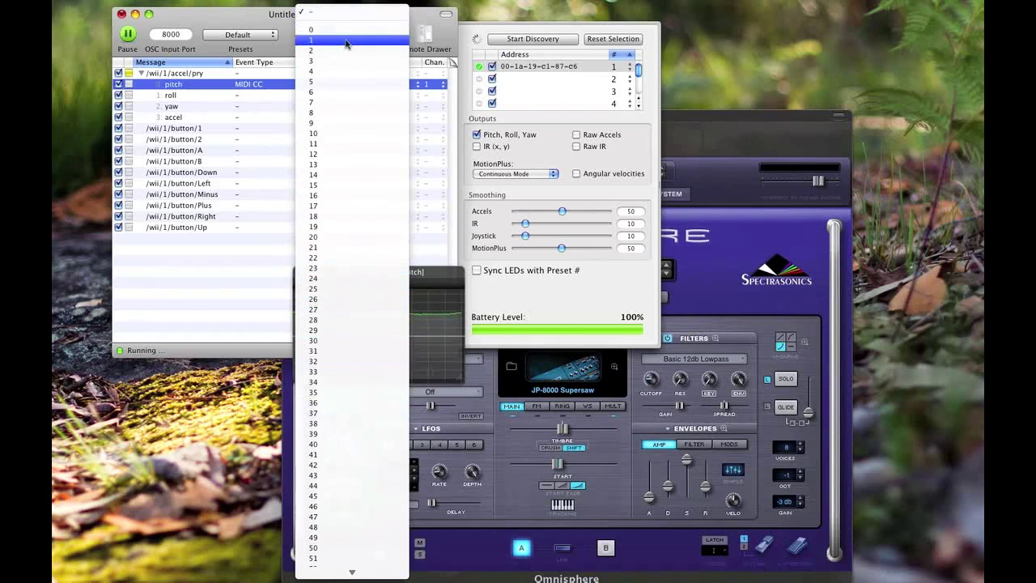
left_click(313, 42)
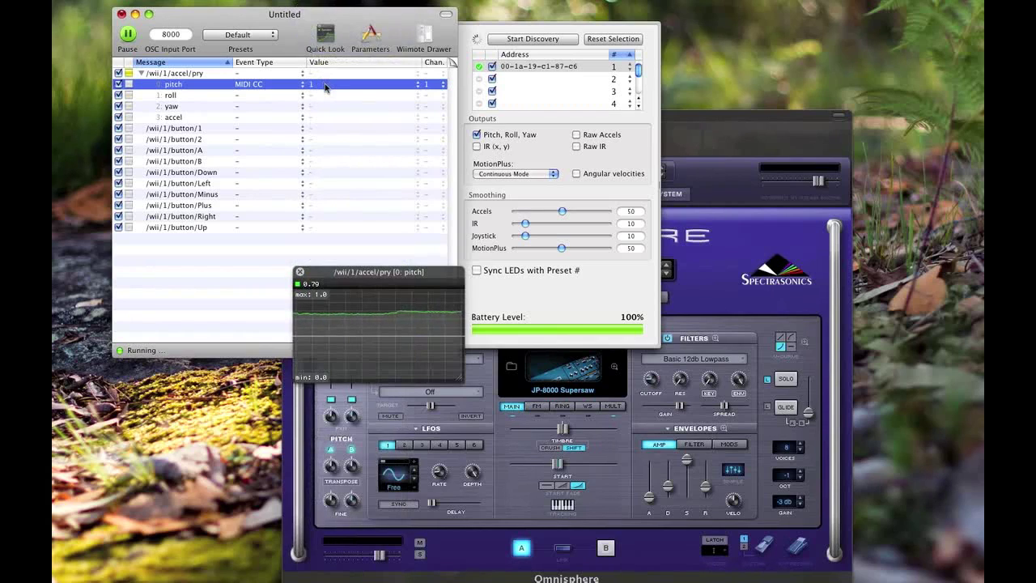
left_click(677, 118)
left_click_drag(626, 119, 656, 50)
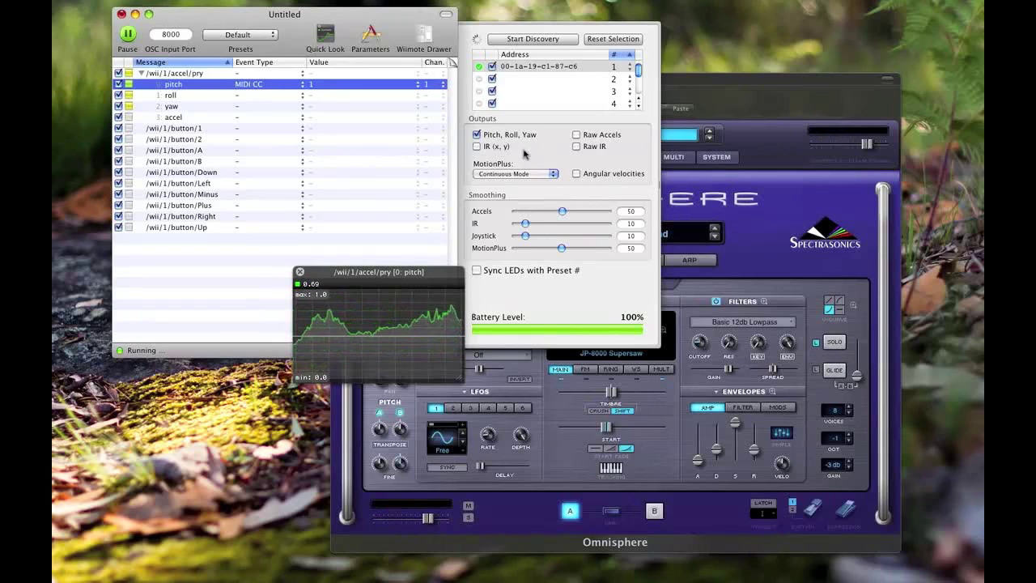
- Bring Omnisphere forward and open part 4's 13. Power Trance Octolead edit page via the MULTI tab
left_click(688, 137)
left_click(683, 162)
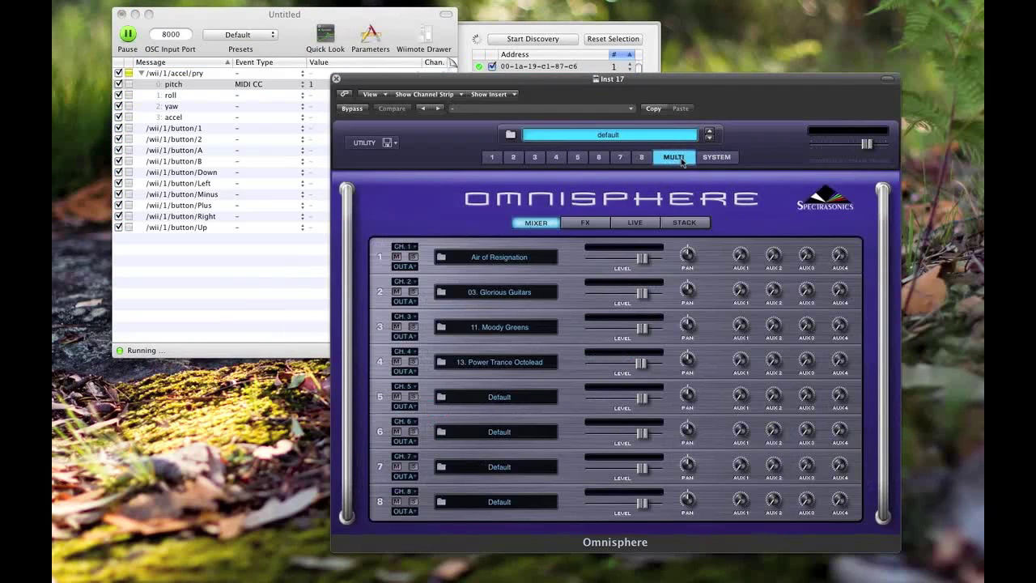
left_click(493, 158)
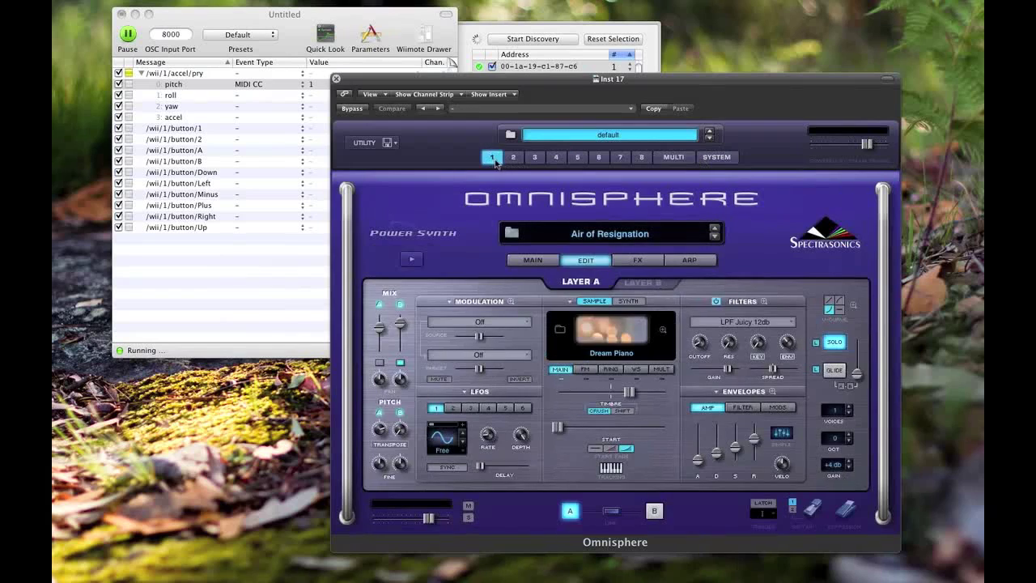
left_click(552, 159)
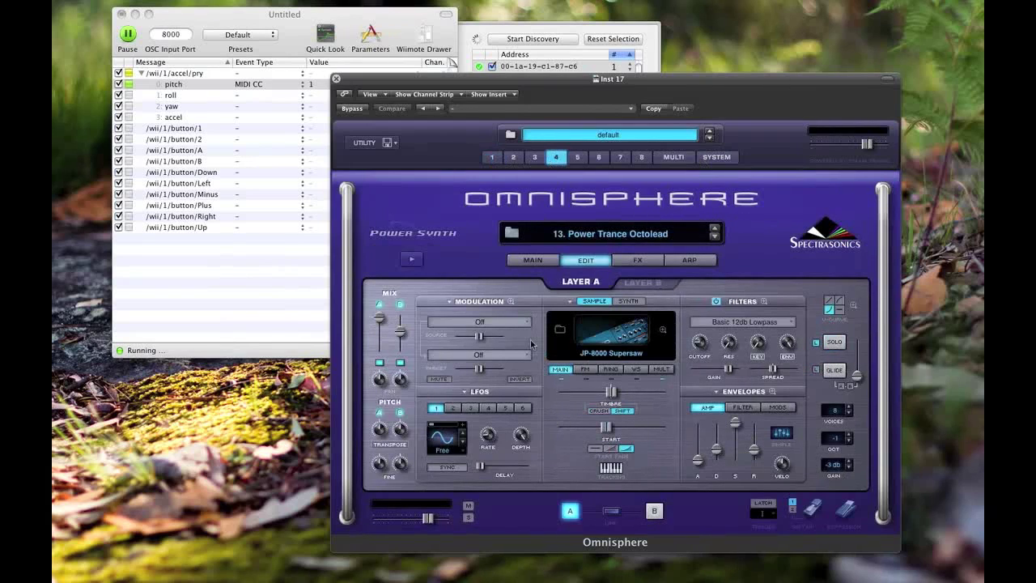
- Put part 4's level slider into MIDI CC Learn, then switch to OSCulator to send pitch
right_click(433, 522)
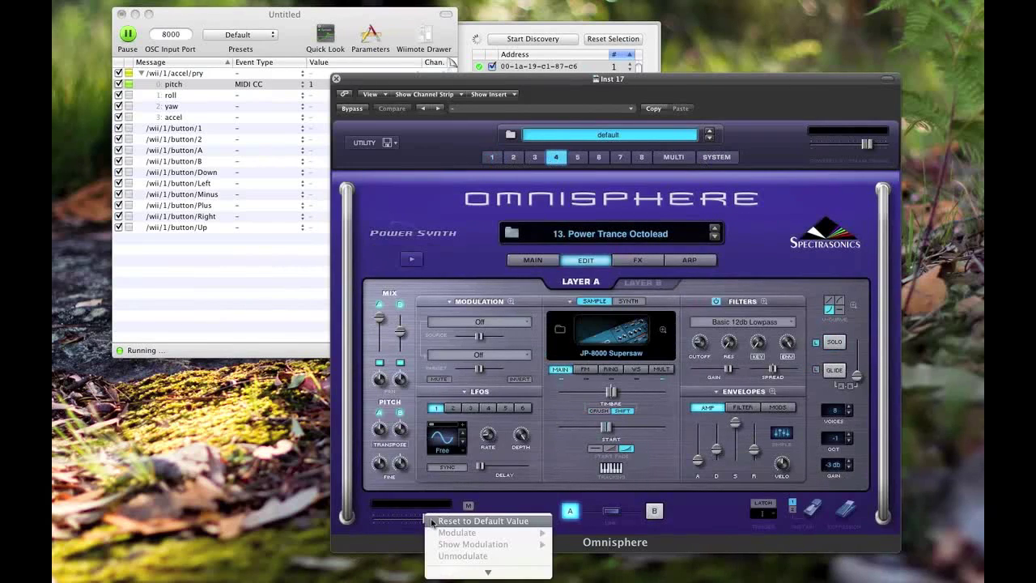
left_click(381, 539)
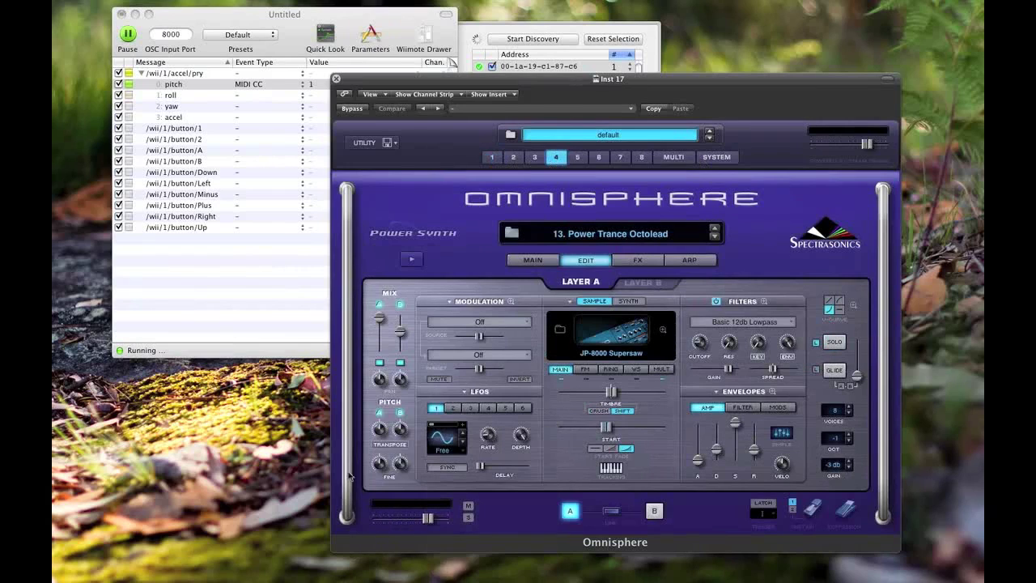
right_click(431, 522)
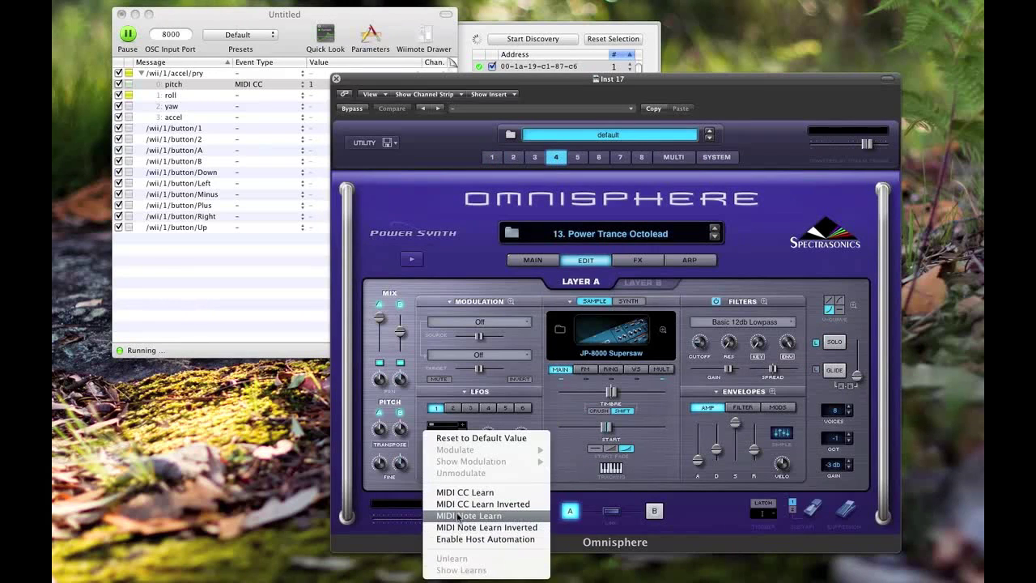
left_click(458, 492)
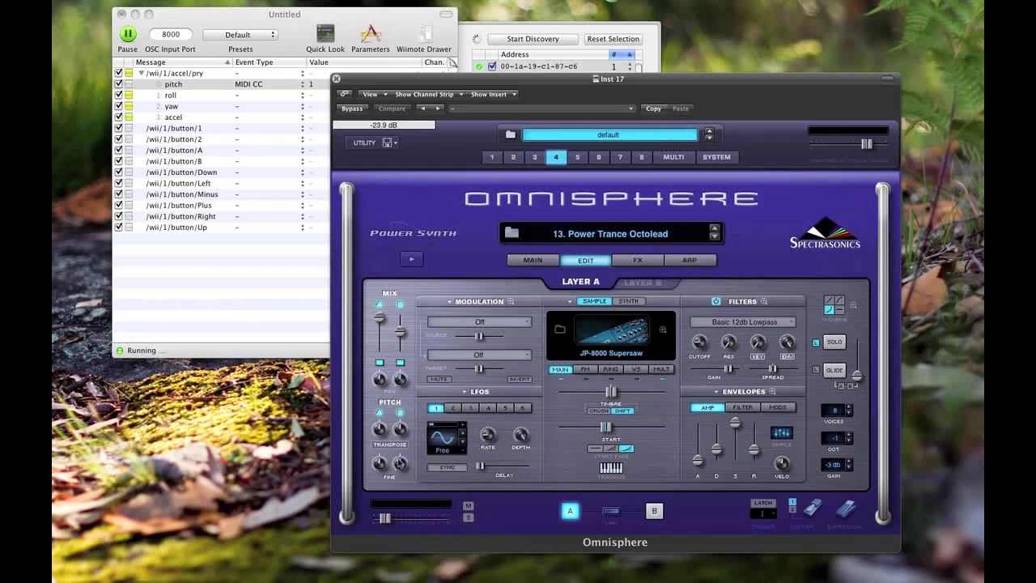
left_click(325, 35)
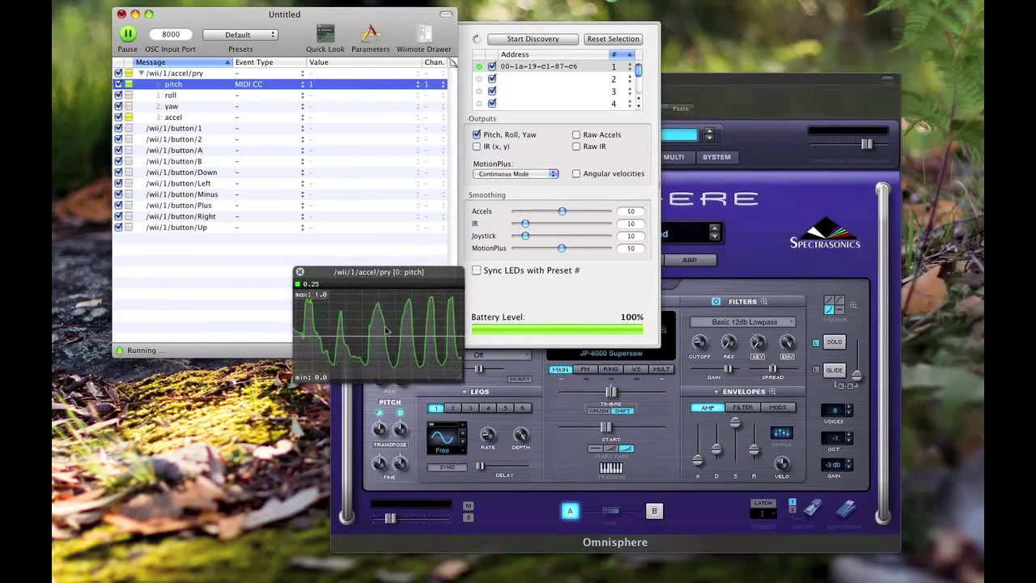
- Move the pitch graph up and left and select the roll row
right_click(425, 520)
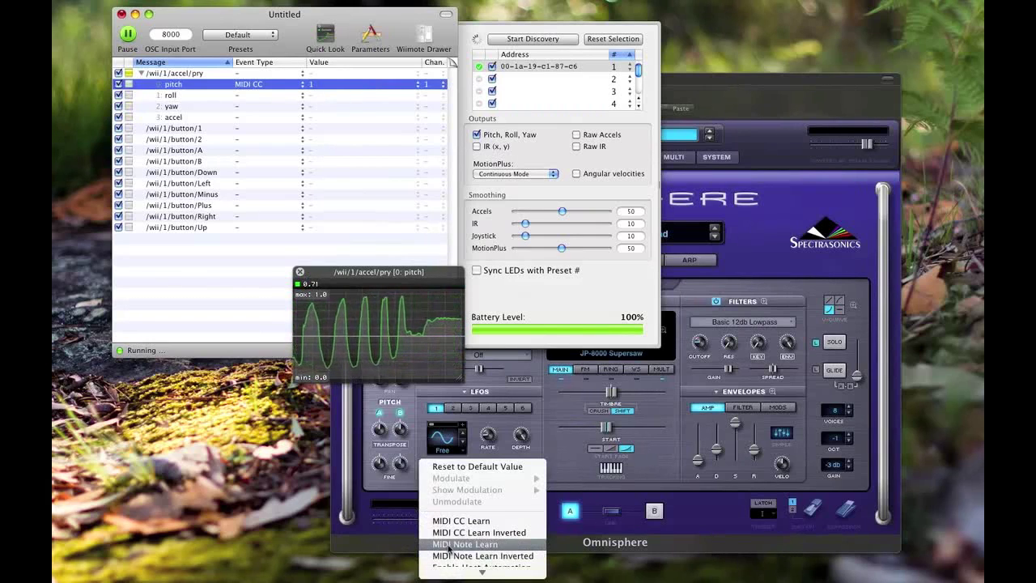
left_click(445, 558)
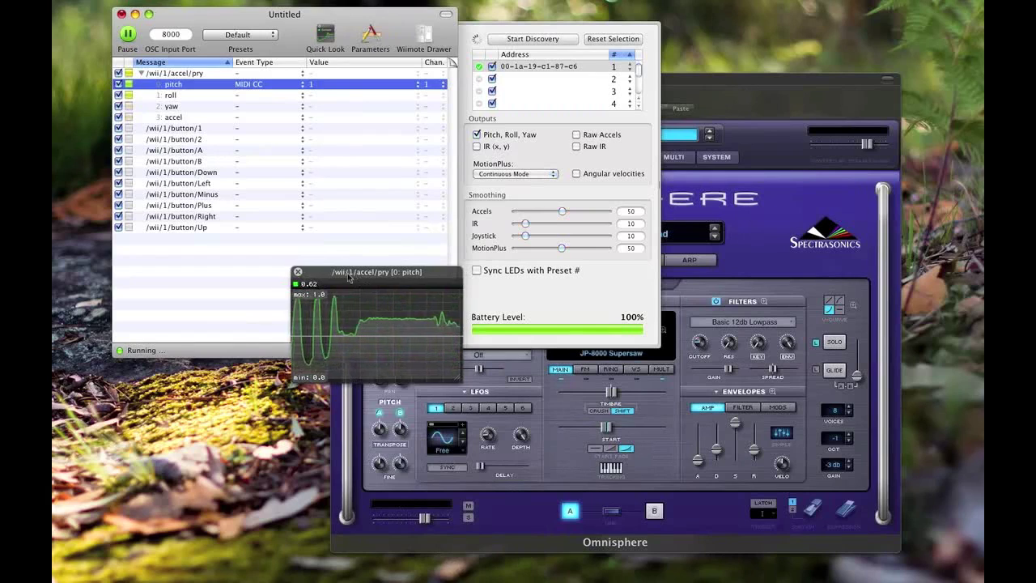
left_click_drag(352, 276, 193, 256)
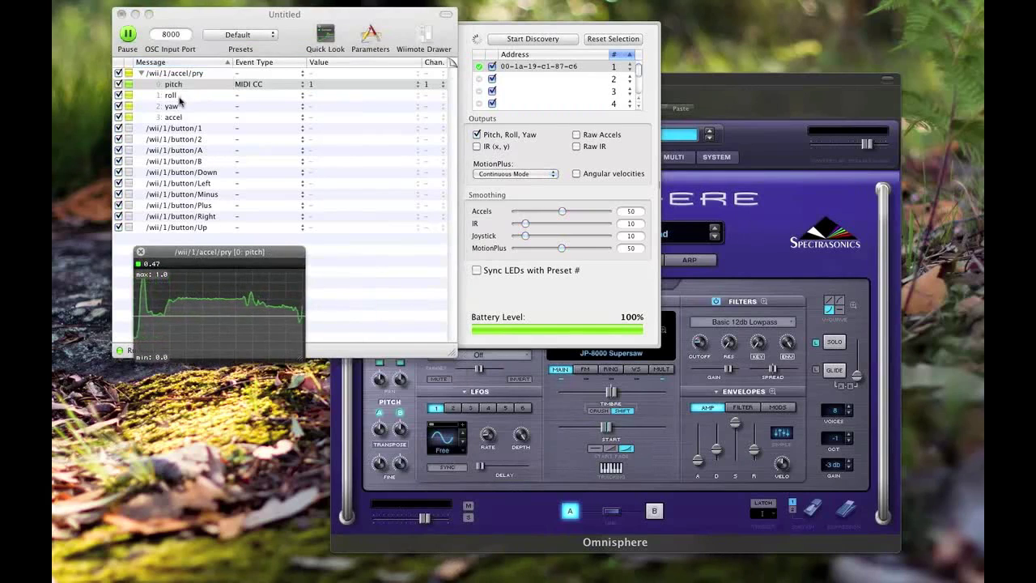
left_click(180, 120)
left_click(179, 120)
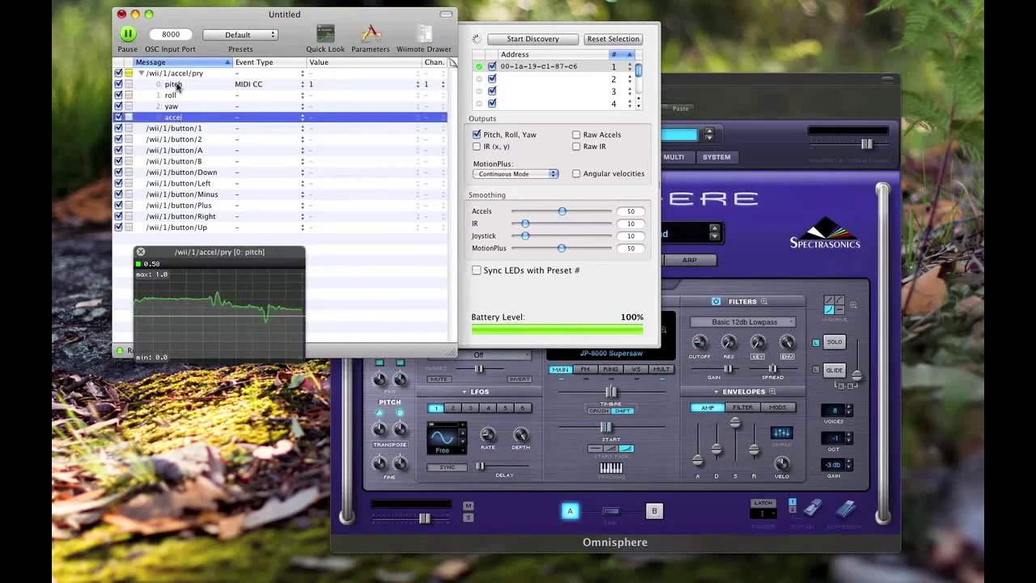
left_click(172, 97)
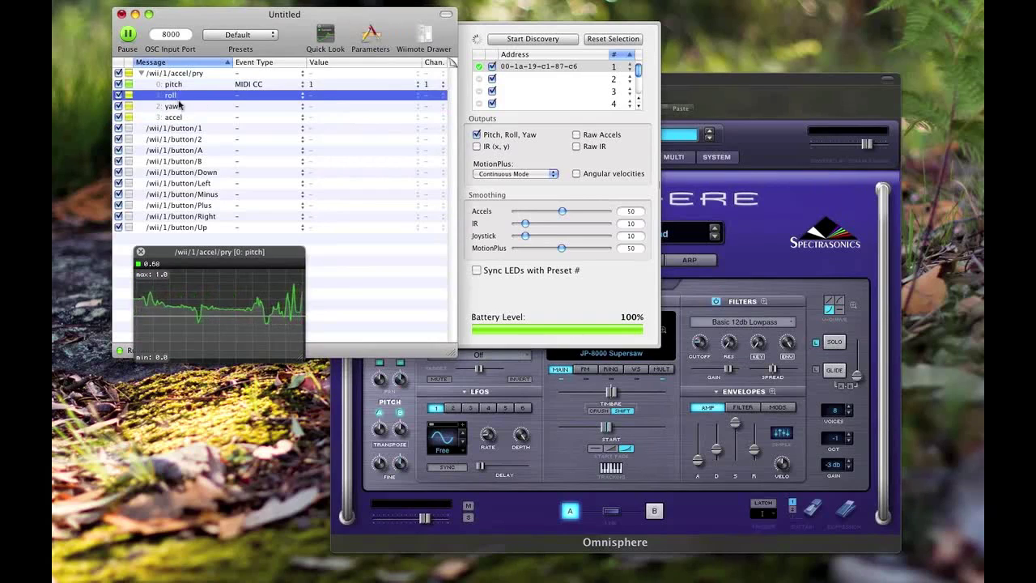
- Open a live roll graph beside the pitch graph, then close both graphs and select accel
left_click(371, 36)
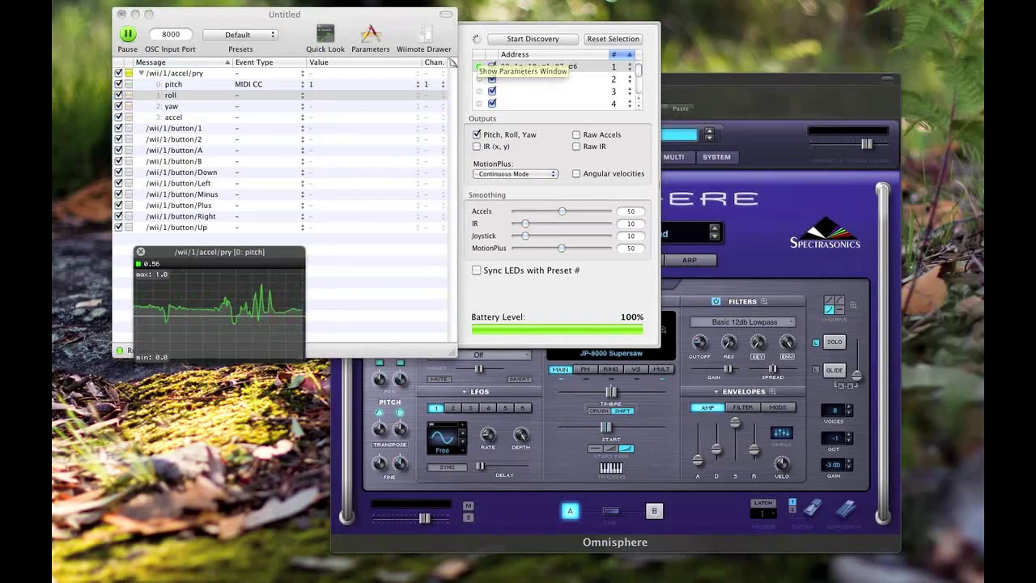
left_click(326, 36)
left_click_drag(392, 253, 409, 253)
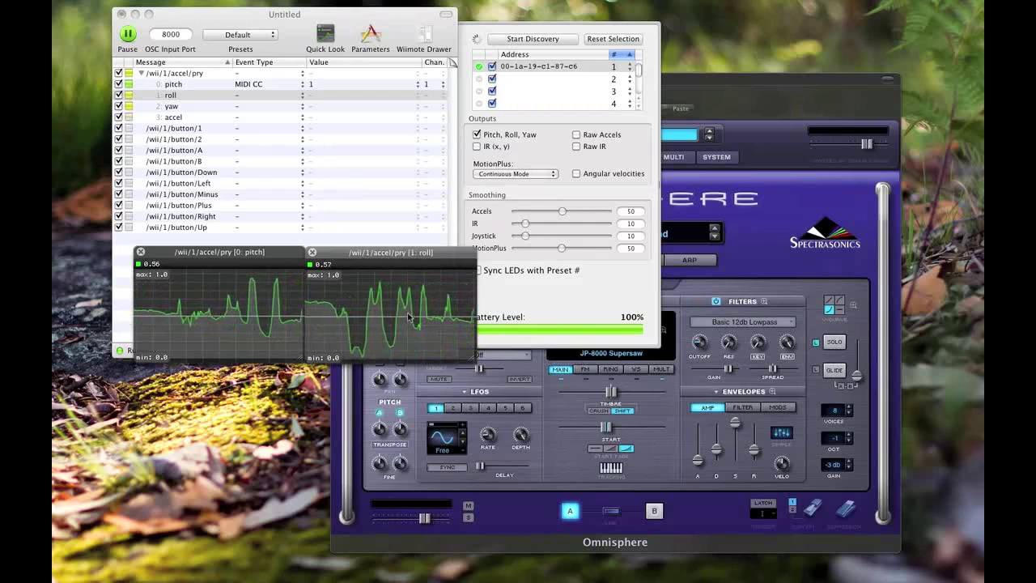
left_click(312, 251)
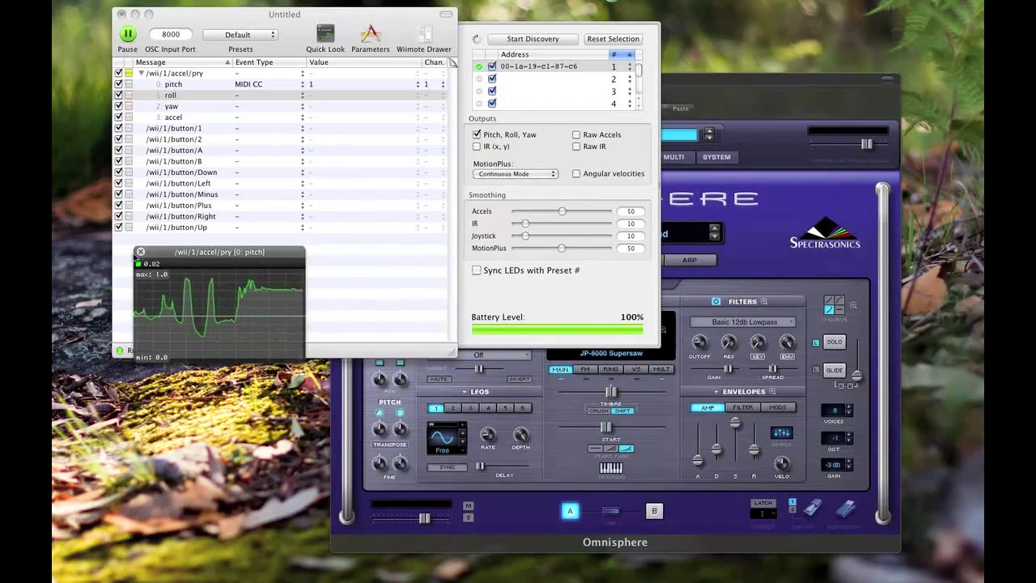
left_click(139, 251)
left_click(180, 96)
left_click(175, 118)
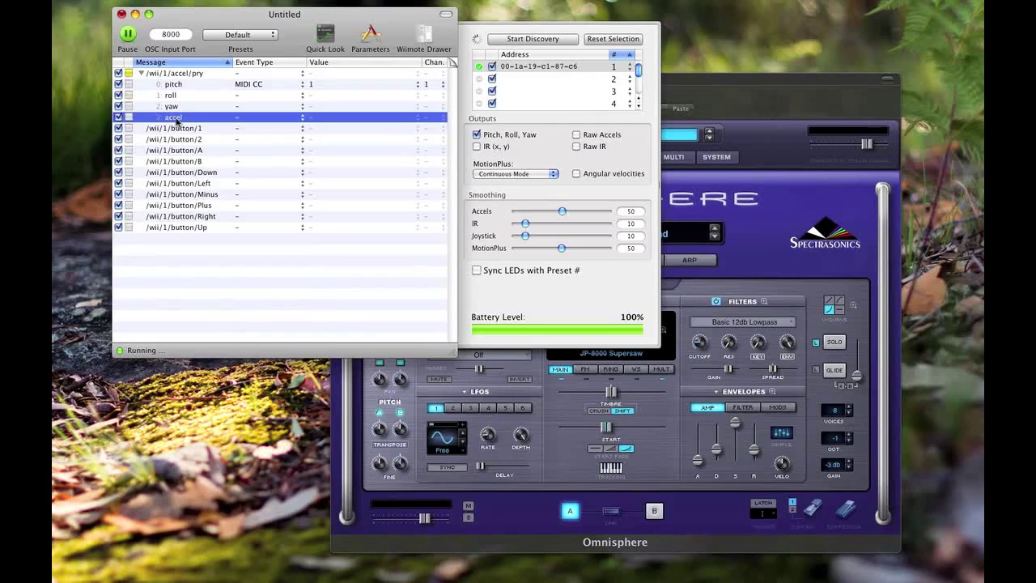
- Open a live graph of the accel values and show accel's Event Type choices
left_click(332, 36)
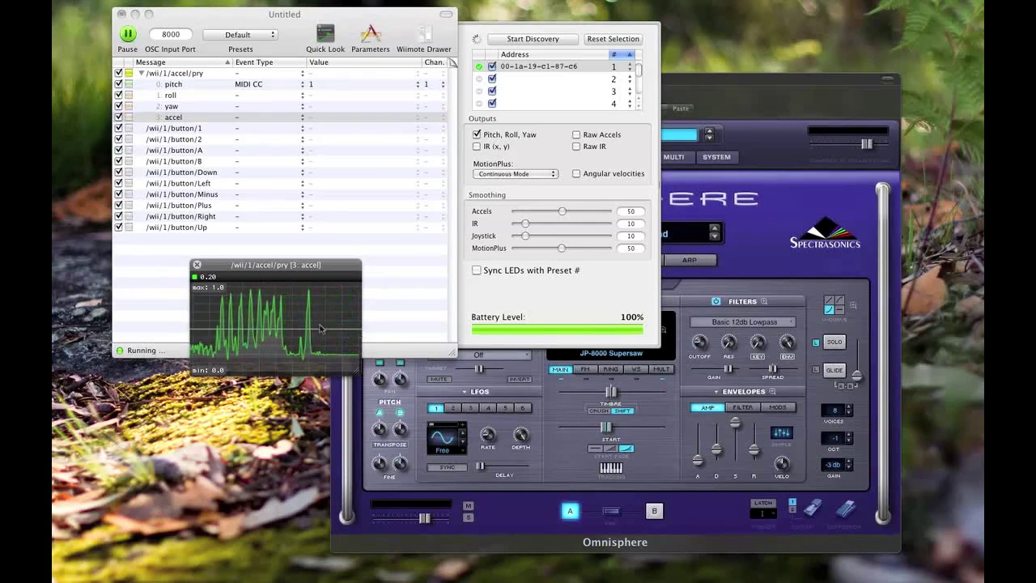
left_click_drag(348, 280, 343, 272)
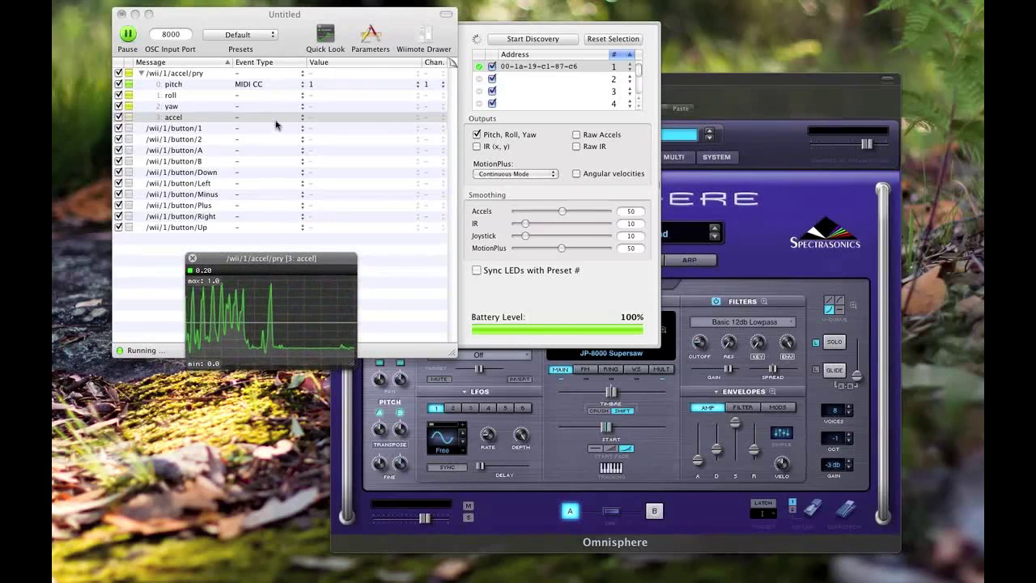
left_click(280, 118)
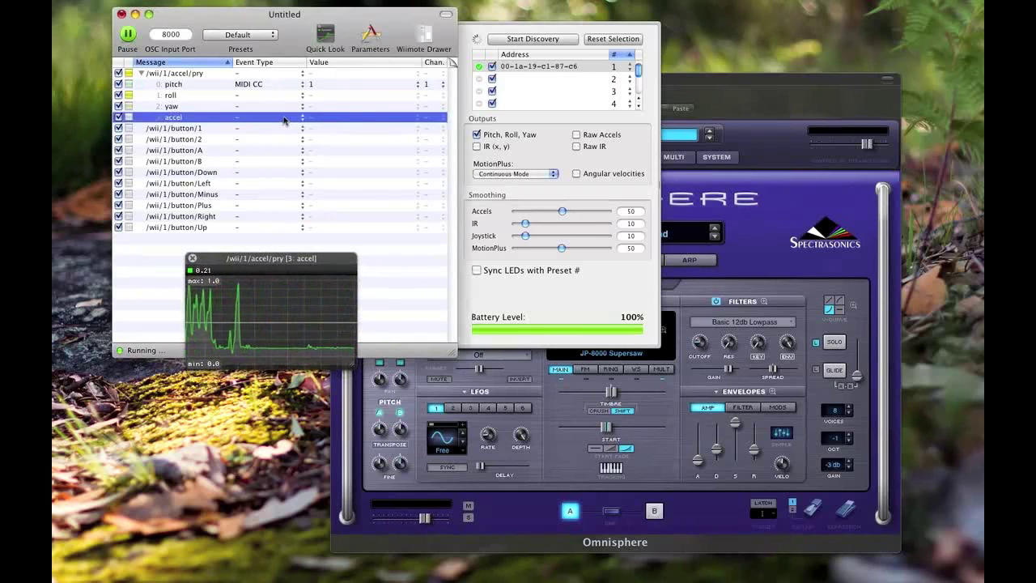
left_click(283, 118)
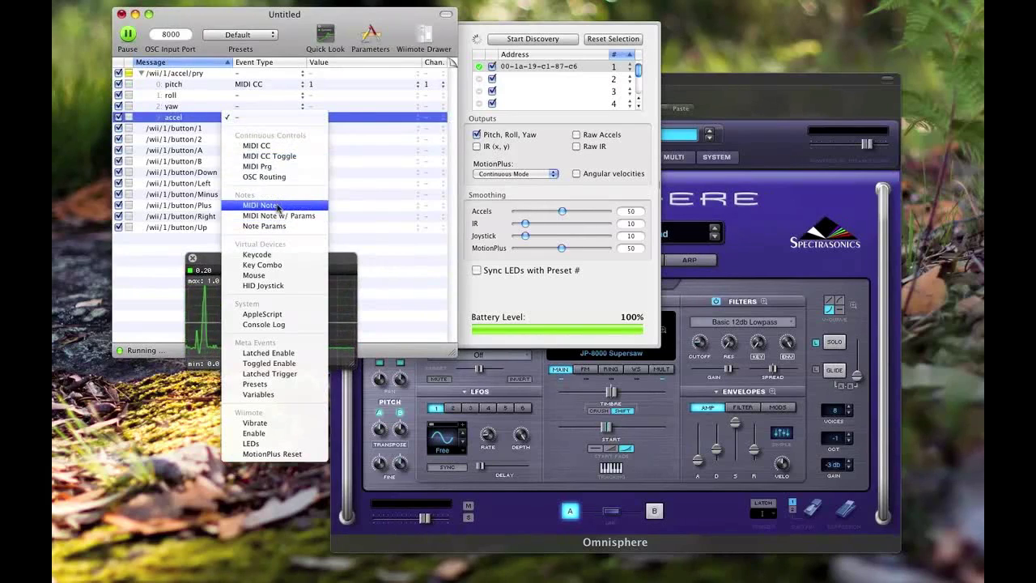
- Set accel to send MIDI Note 64 (E3) on channel 1 and close its live graph
left_click(275, 205)
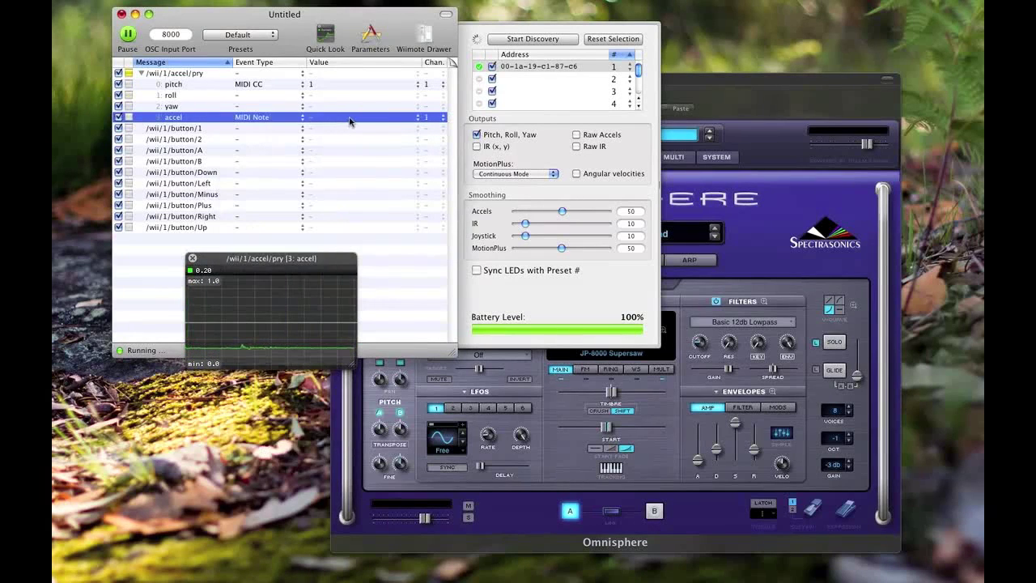
left_click(349, 121)
scroll(389, 364, "down", 3)
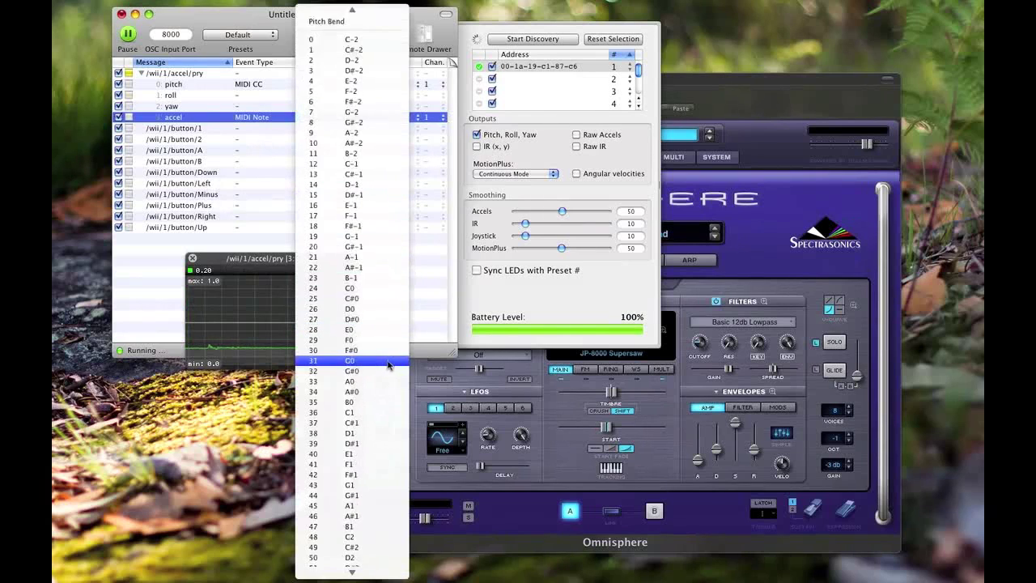
scroll(389, 364, "down", 5)
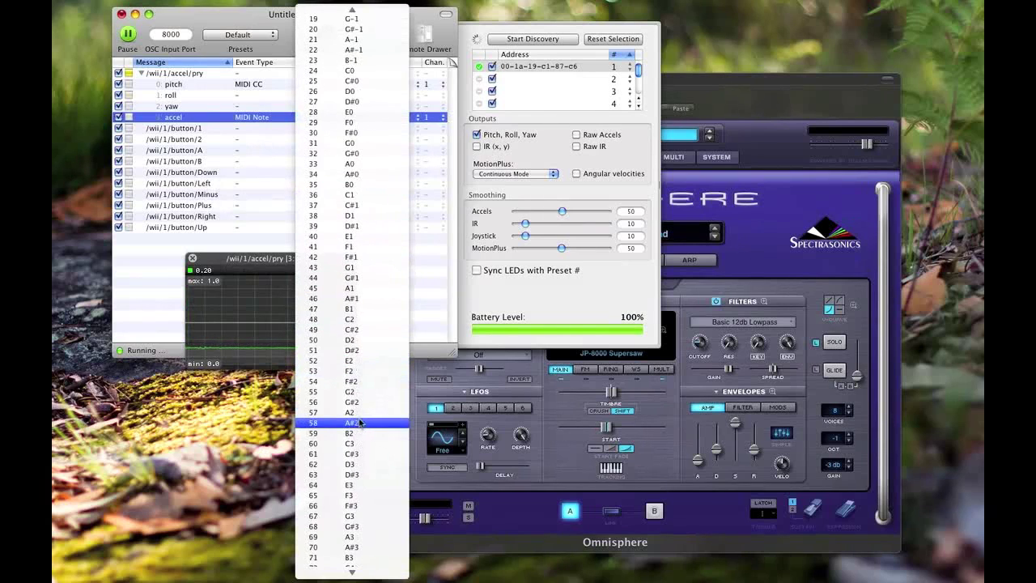
left_click(359, 491)
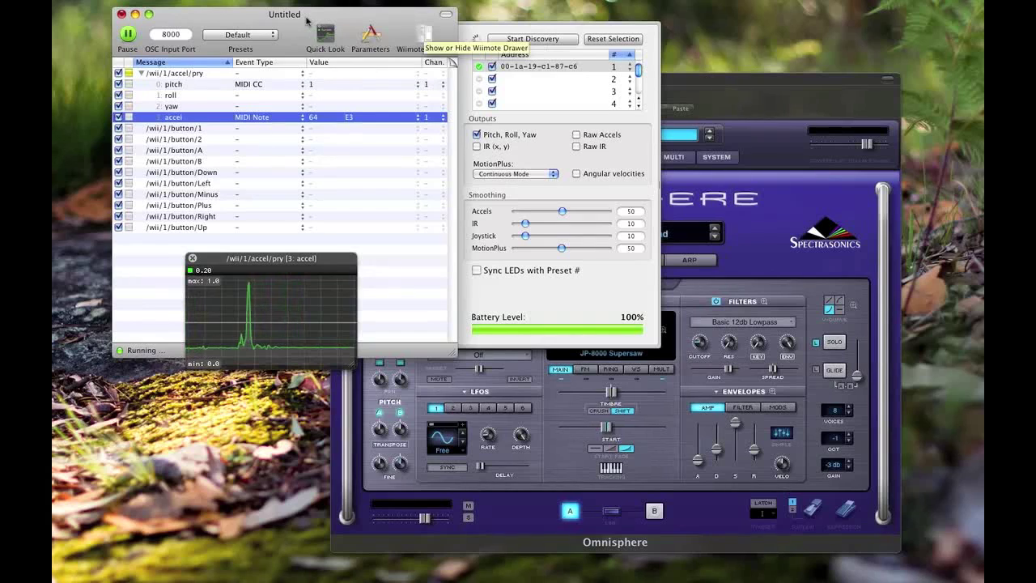
left_click(193, 258)
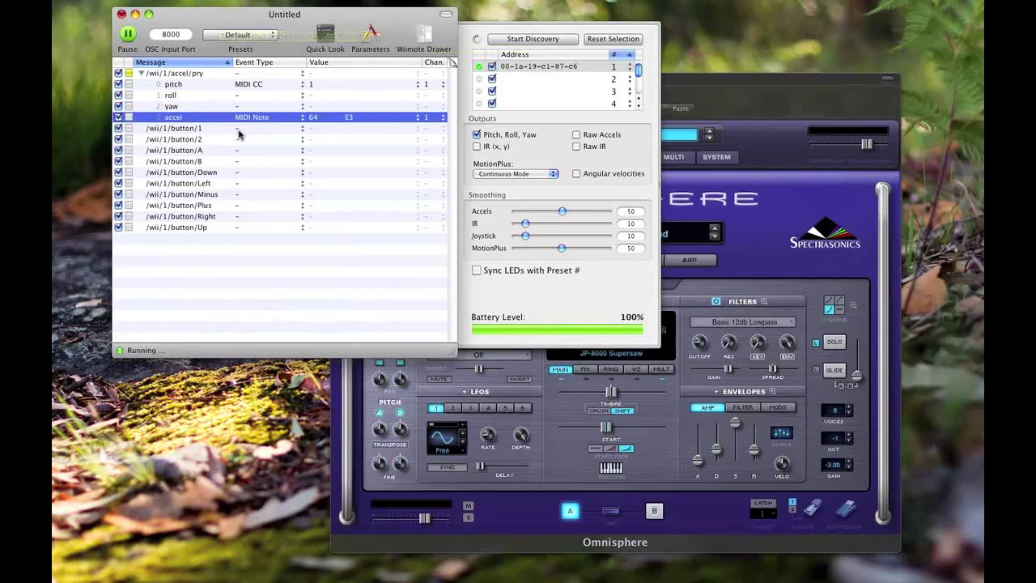
- Make Wii button 1 send MIDI Note 21 (A-1) on channel 1
left_click(288, 130)
left_click(183, 133)
left_click(258, 132)
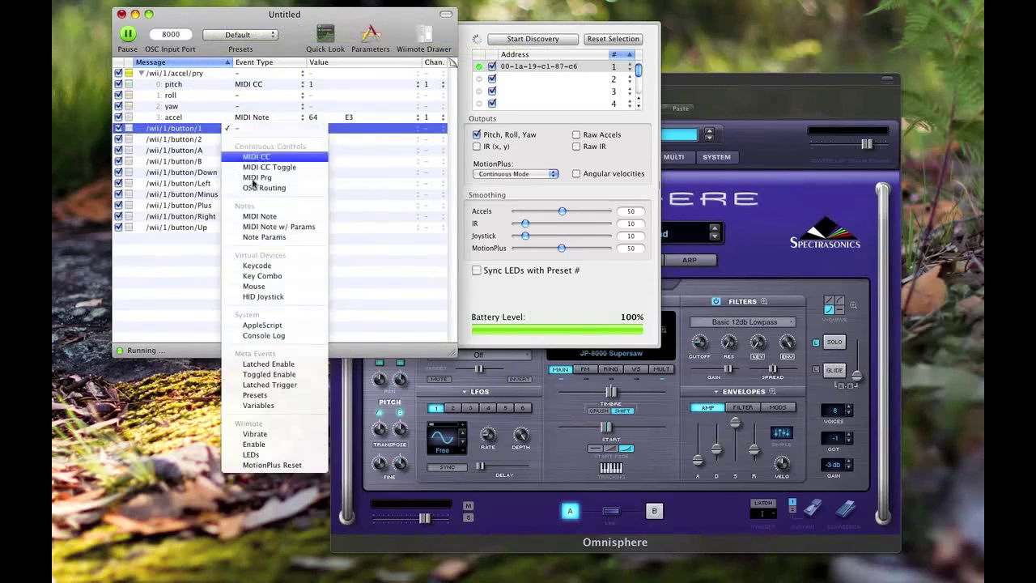
left_click(274, 217)
left_click(359, 130)
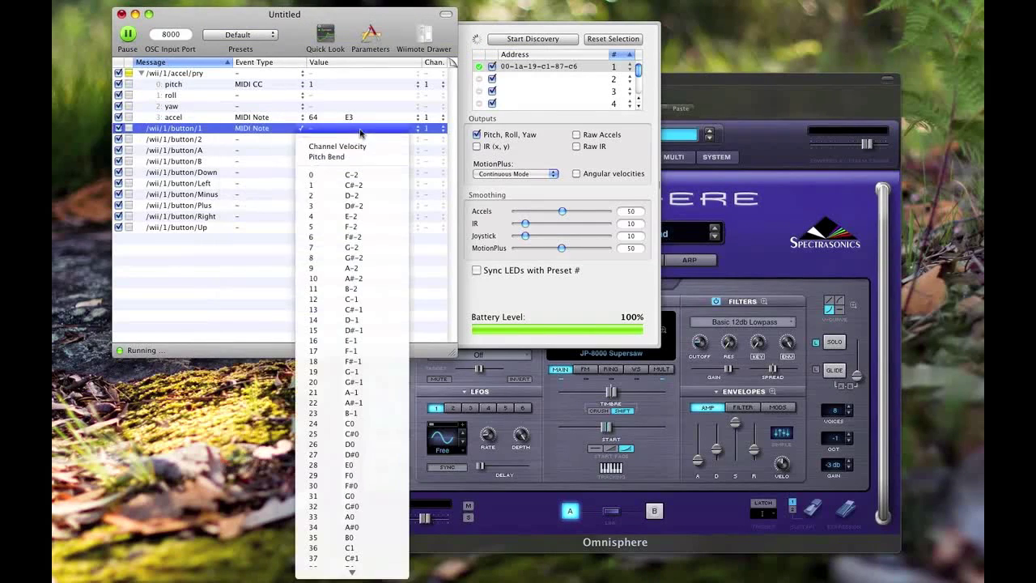
left_click(359, 391)
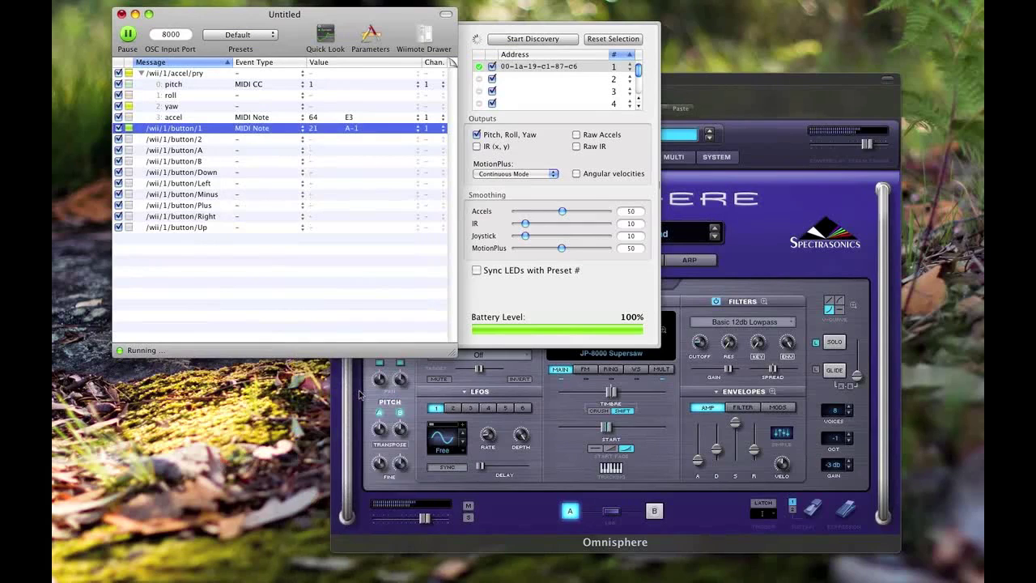
- Check button 1 presses in its Quick Look live graph, then close the graph
left_click(325, 34)
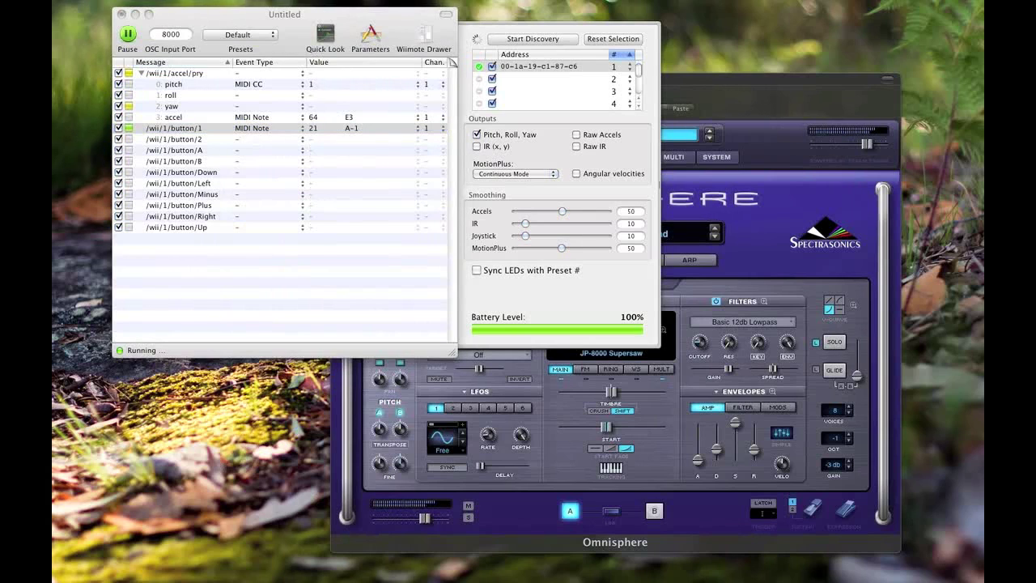
left_click_drag(358, 235, 280, 293)
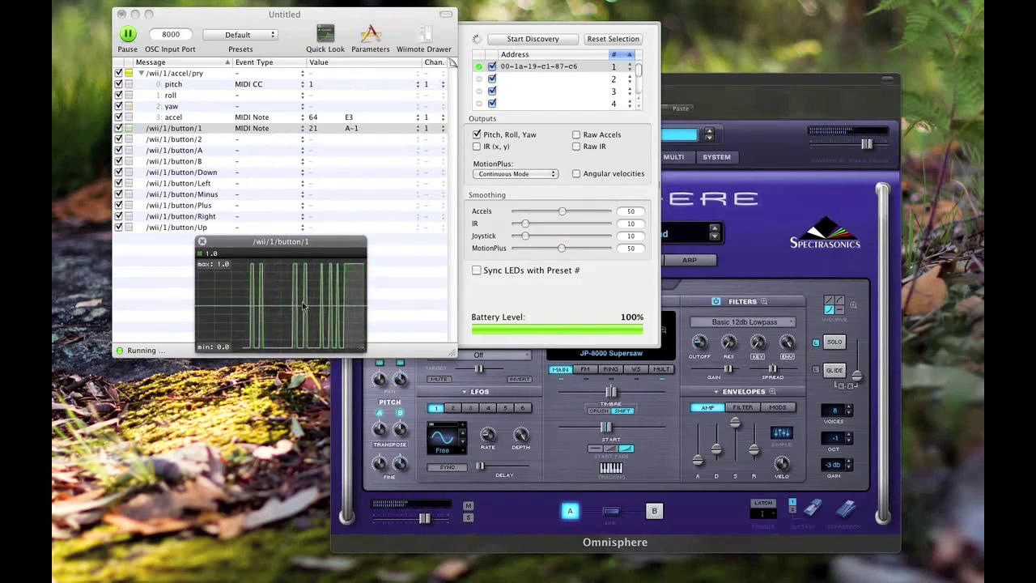
left_click(201, 241)
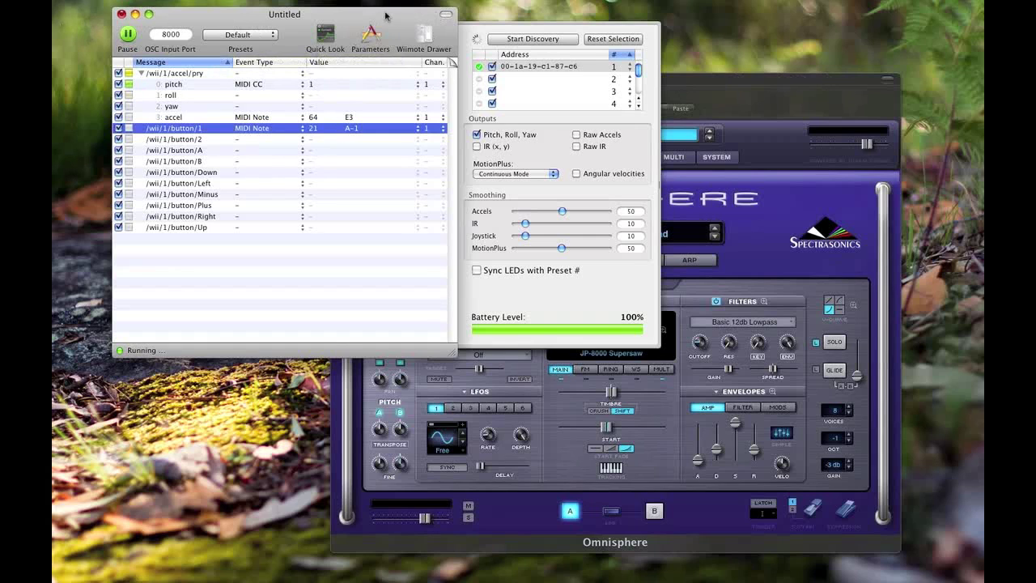
left_click_drag(385, 16, 373, 22)
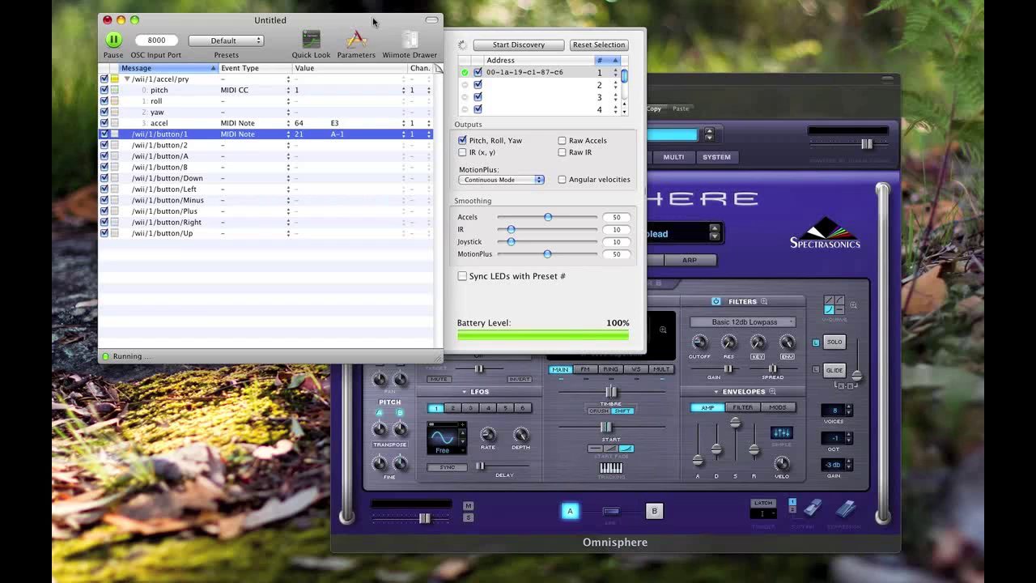
left_click_drag(373, 22, 403, 25)
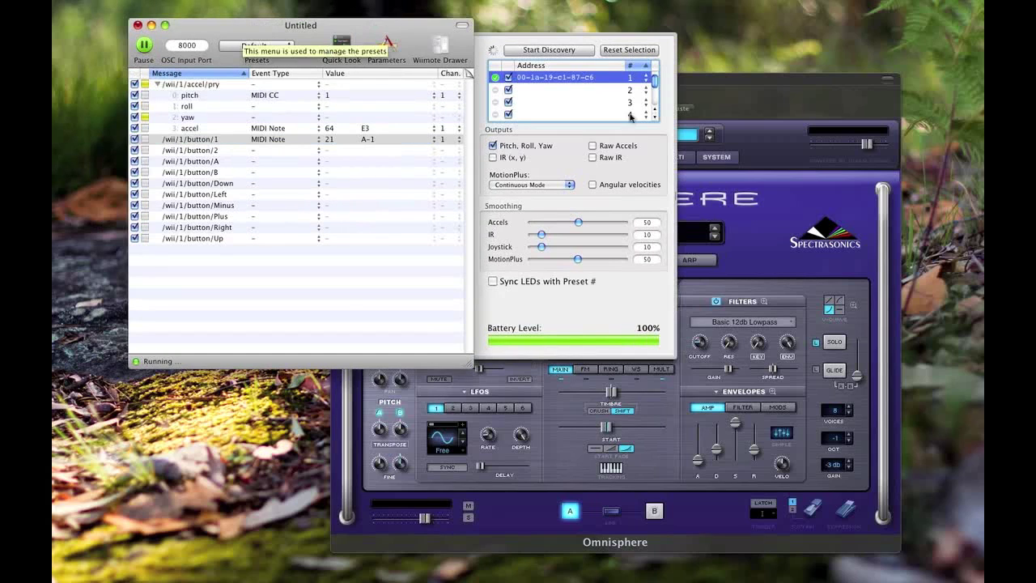